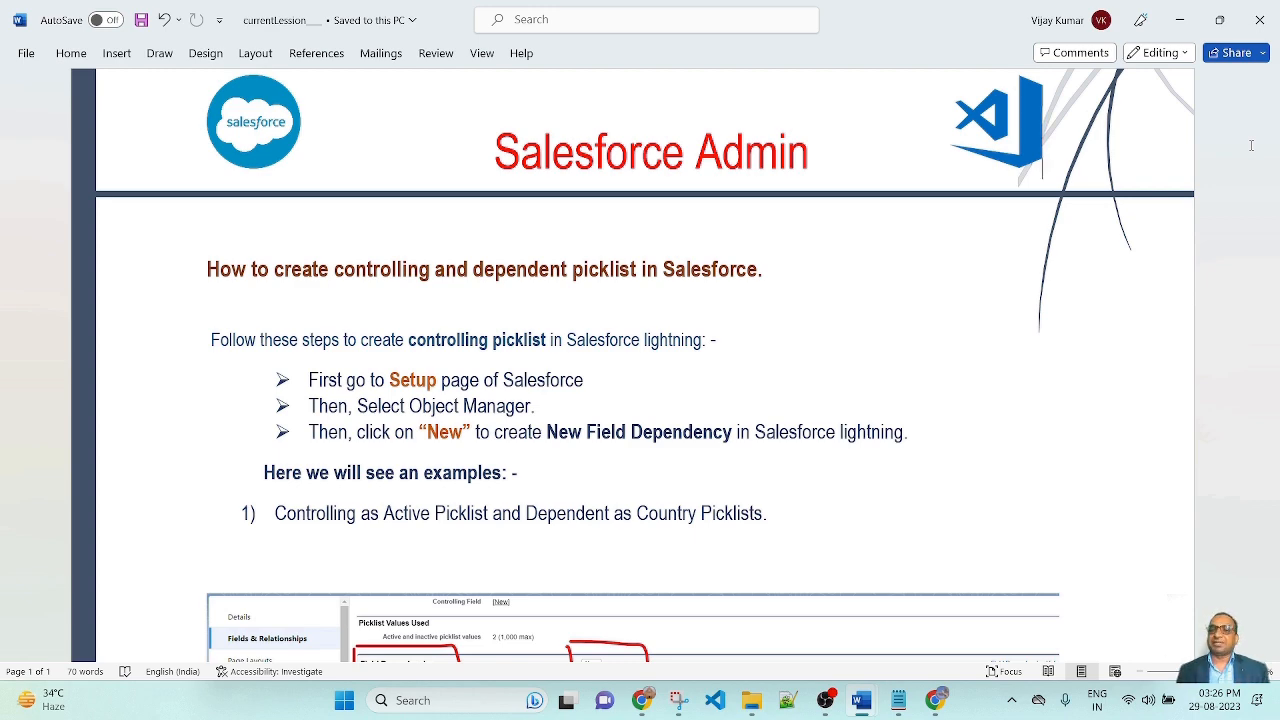
scroll(1250, 145, down, 5)
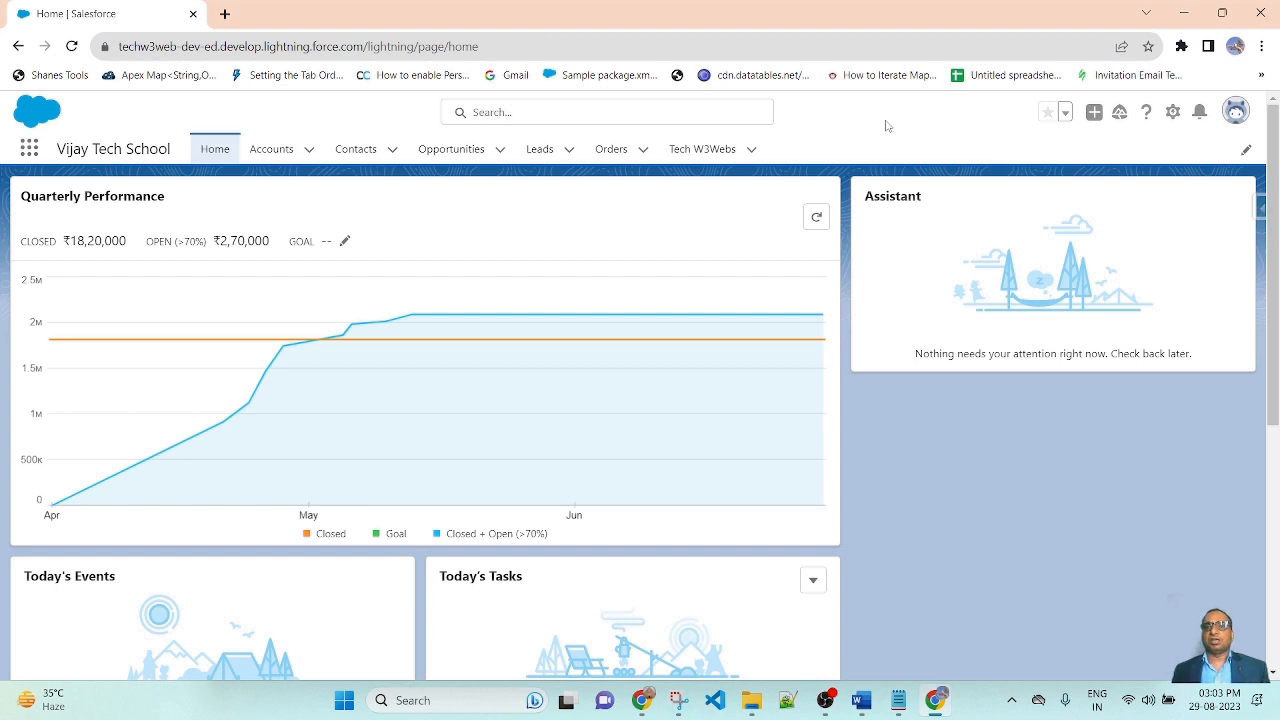
Step: Switch to Salesforce and open the Object Manager in Setup
click(1173, 113)
click(1110, 160)
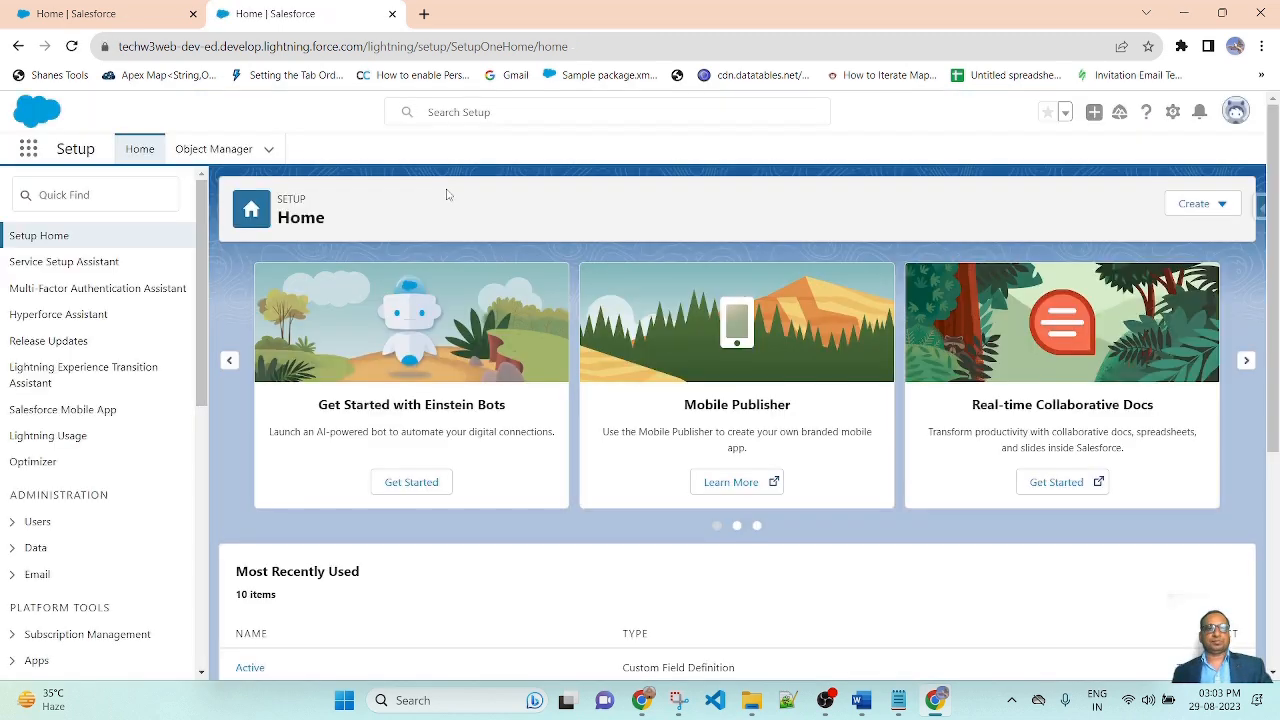
click(206, 149)
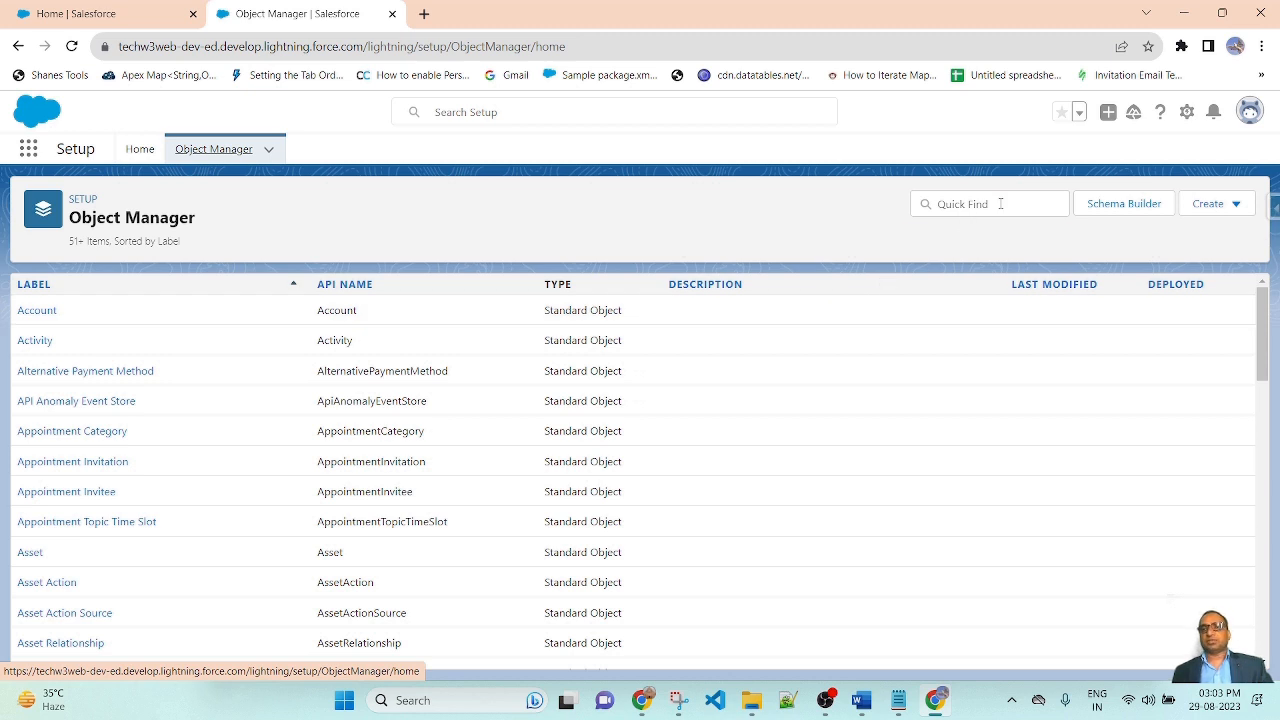
Step: Search the objects for "Tech w3" and open the Fields & Relationships of the Tech W3Web object
click(1000, 203)
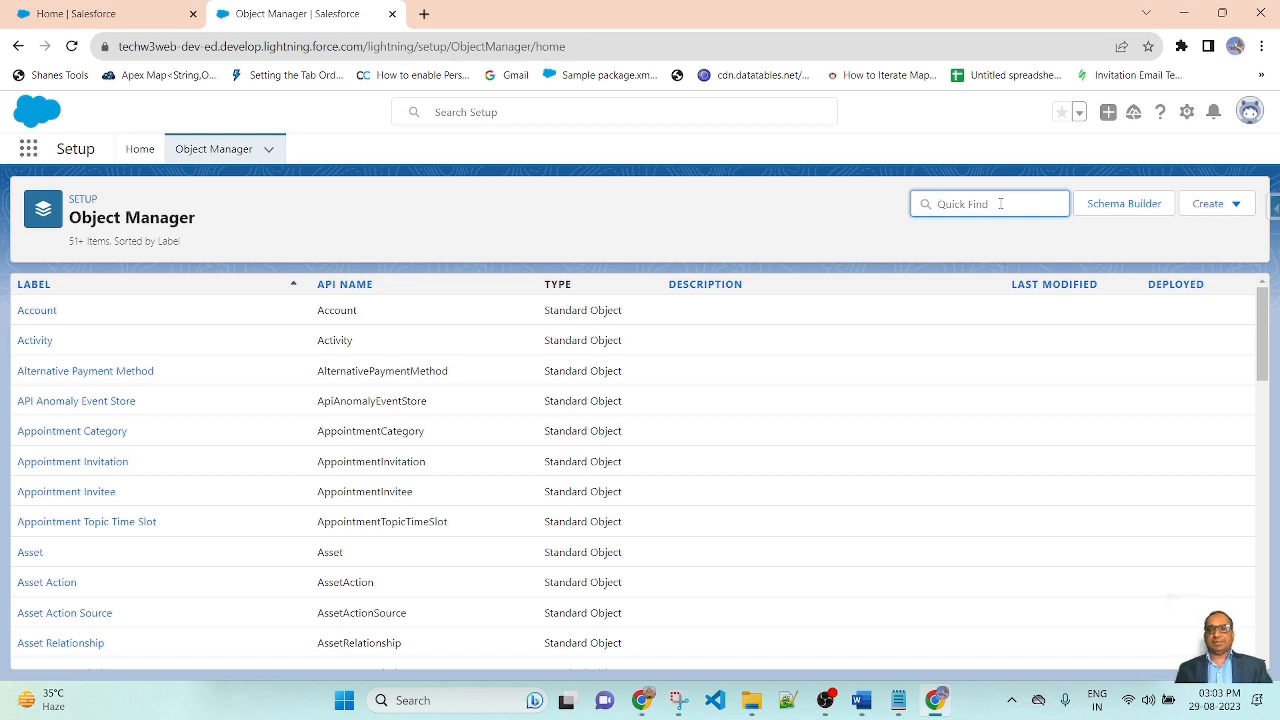
text(Tech w3)
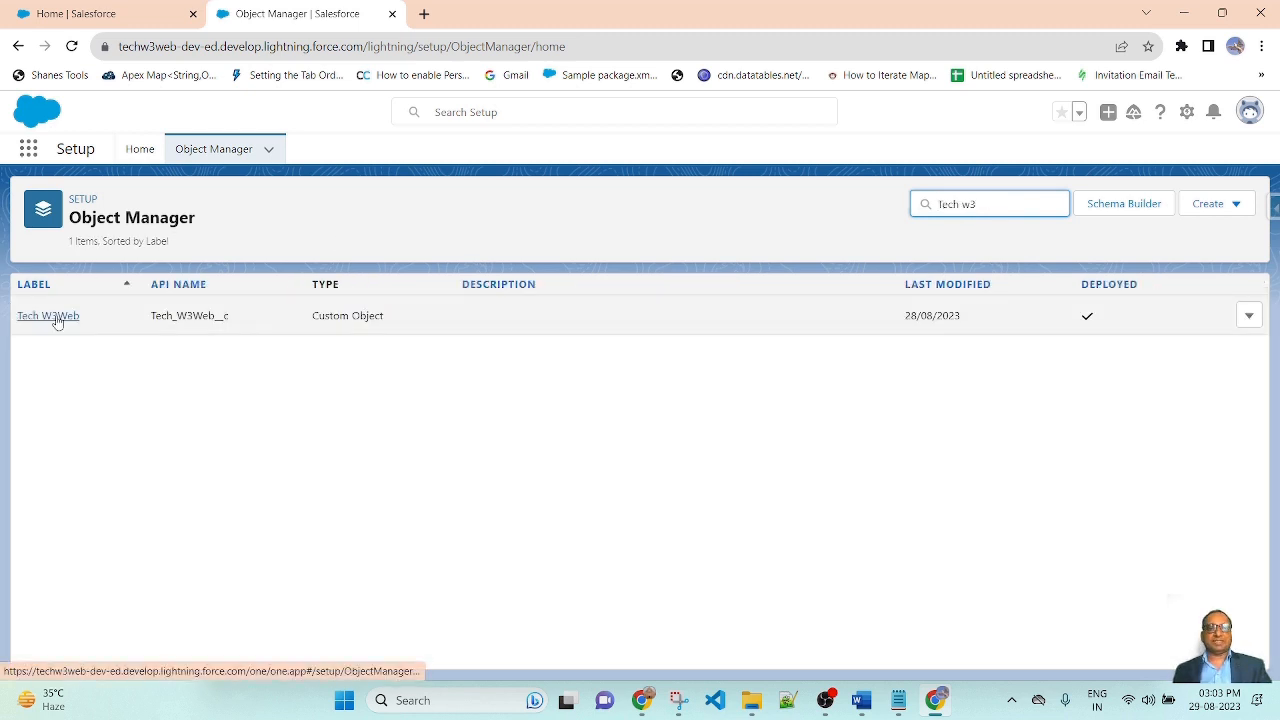
click(48, 316)
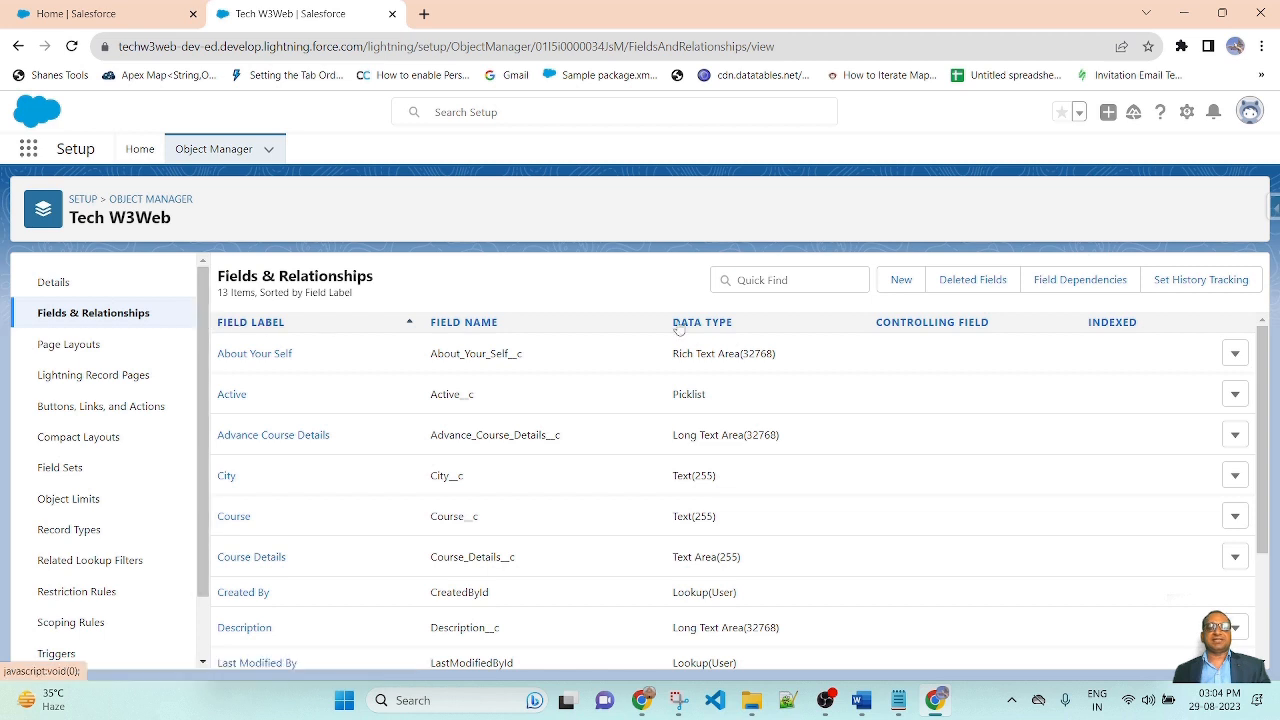
Step: Examine the Active and My Country fields and their data types in the Tech W3Web field list
scroll(894, 537, down, 2)
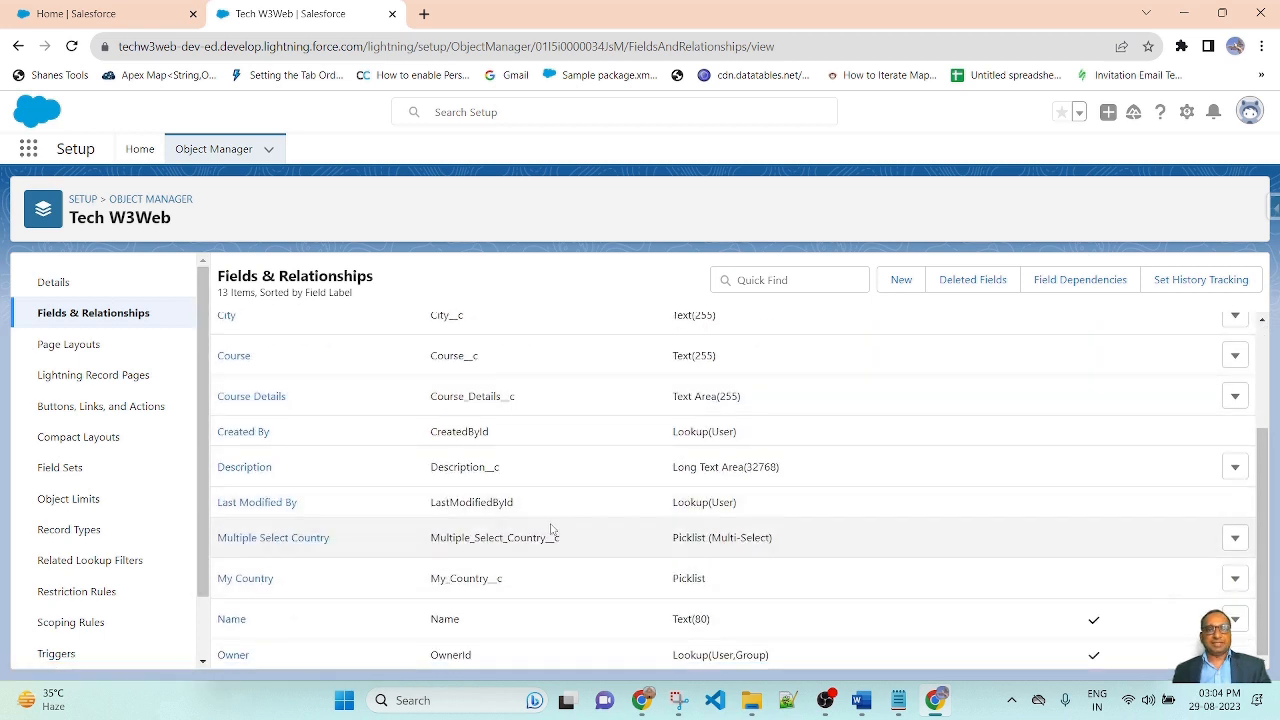
scroll(800, 380, up, 2)
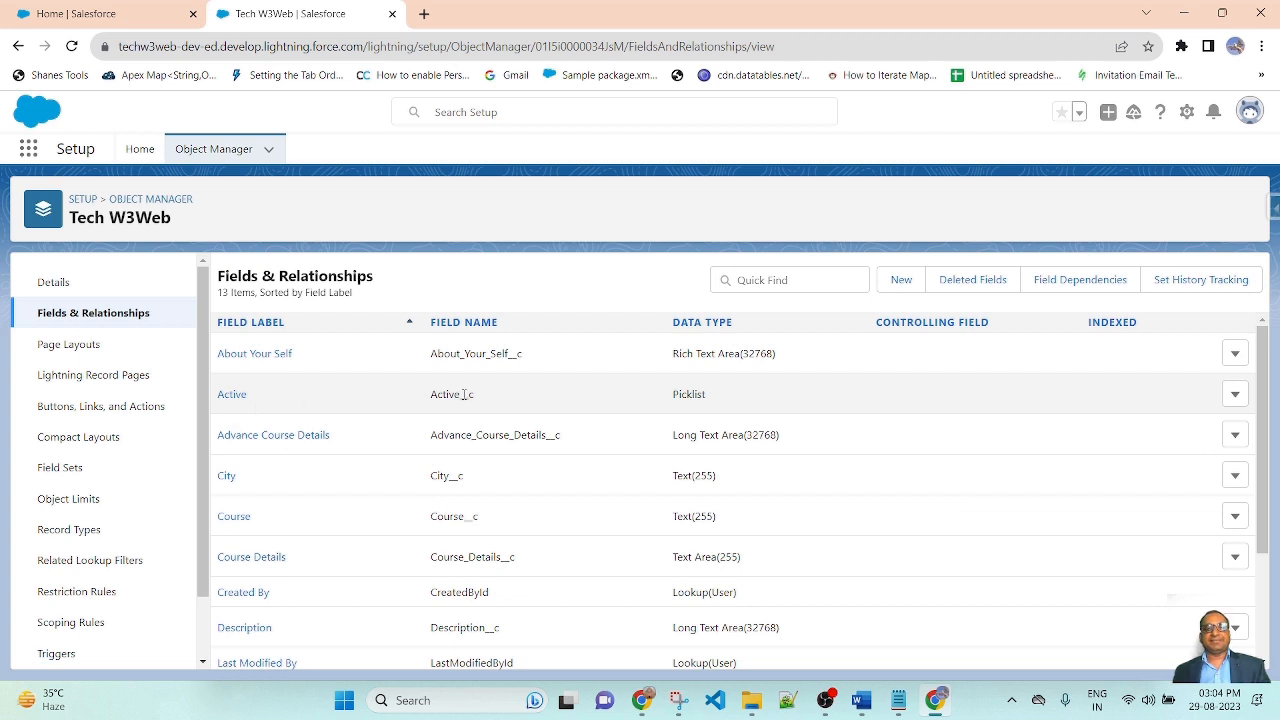
drag(725, 398, 661, 401)
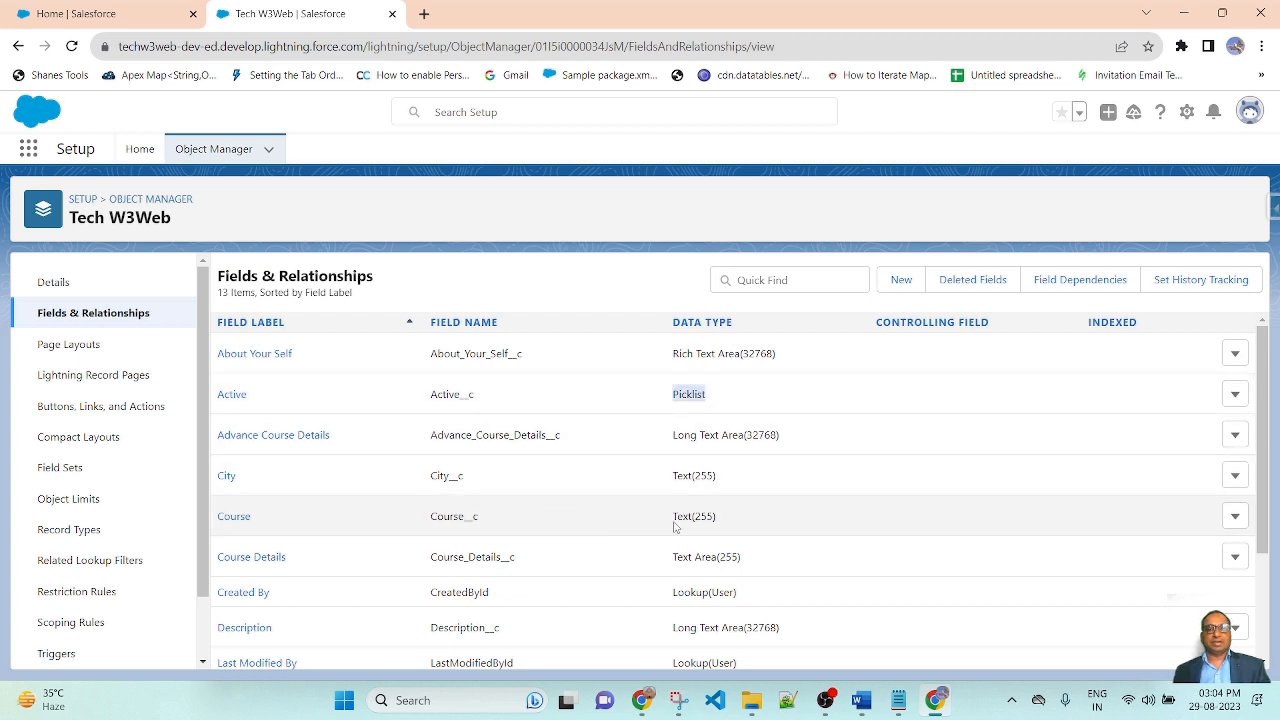
scroll(876, 519, down, 1)
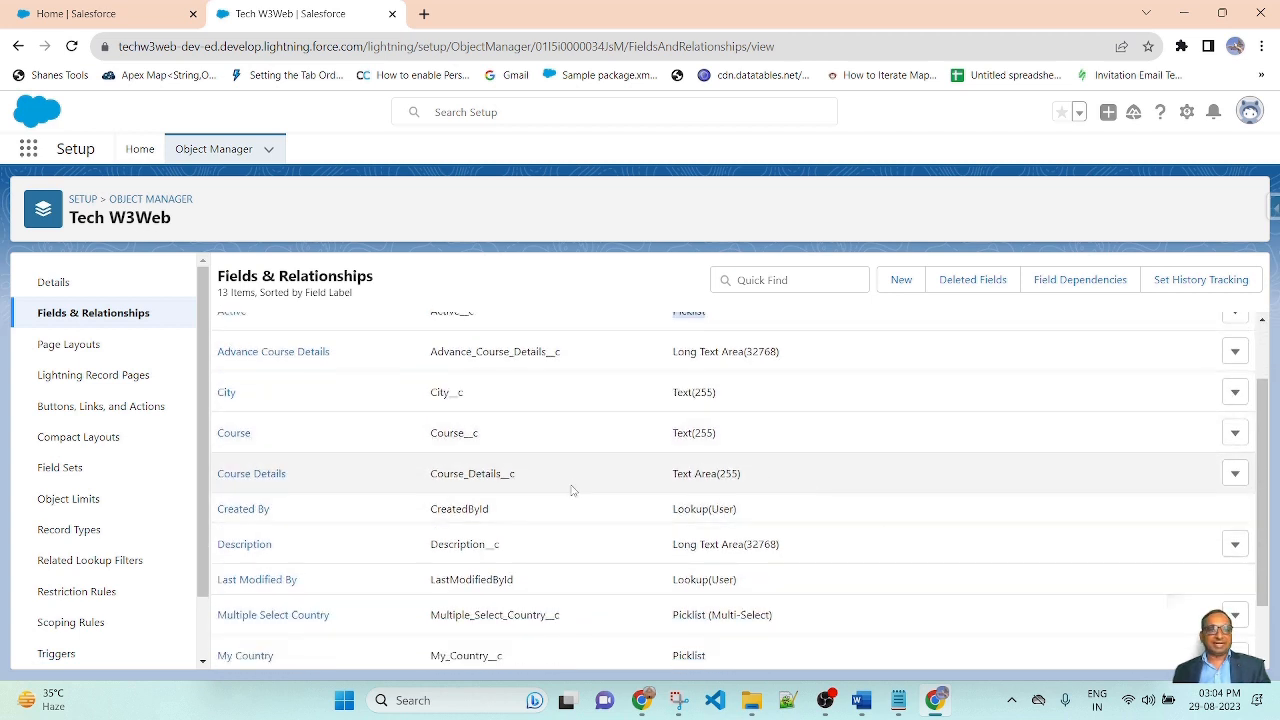
scroll(580, 510, down, 1)
scroll(587, 526, down, 1)
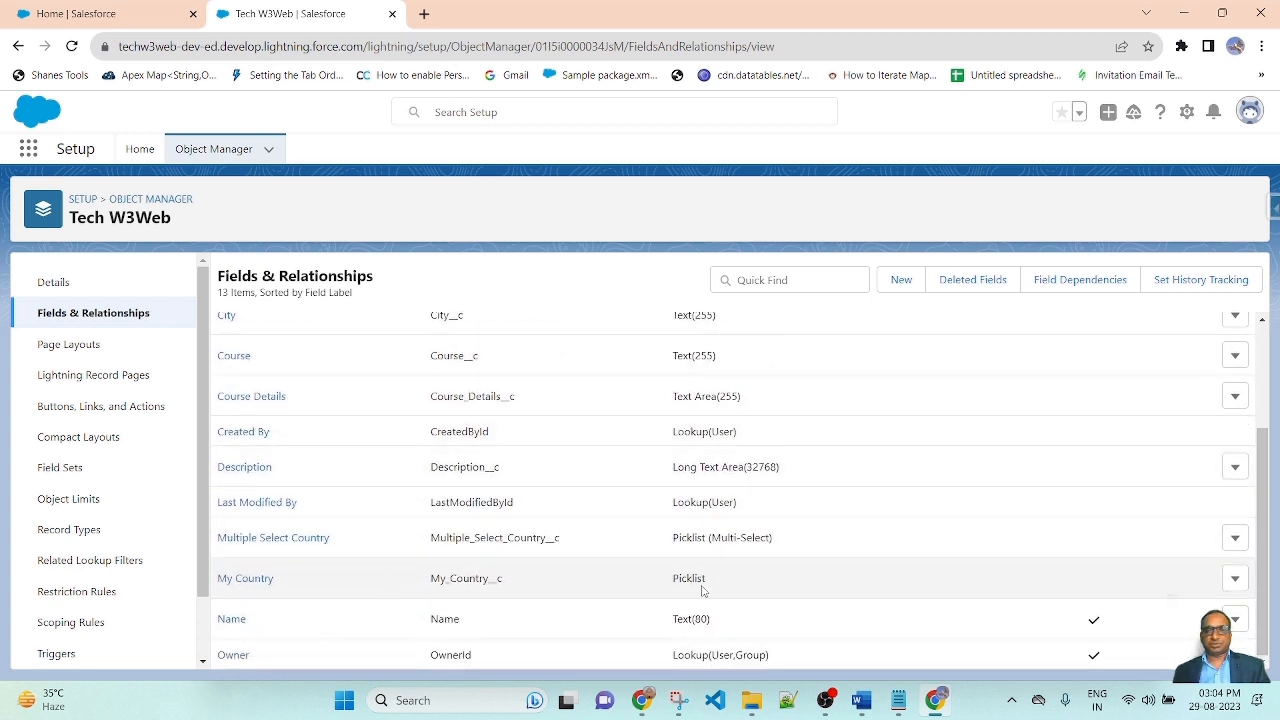
drag(464, 580, 668, 588)
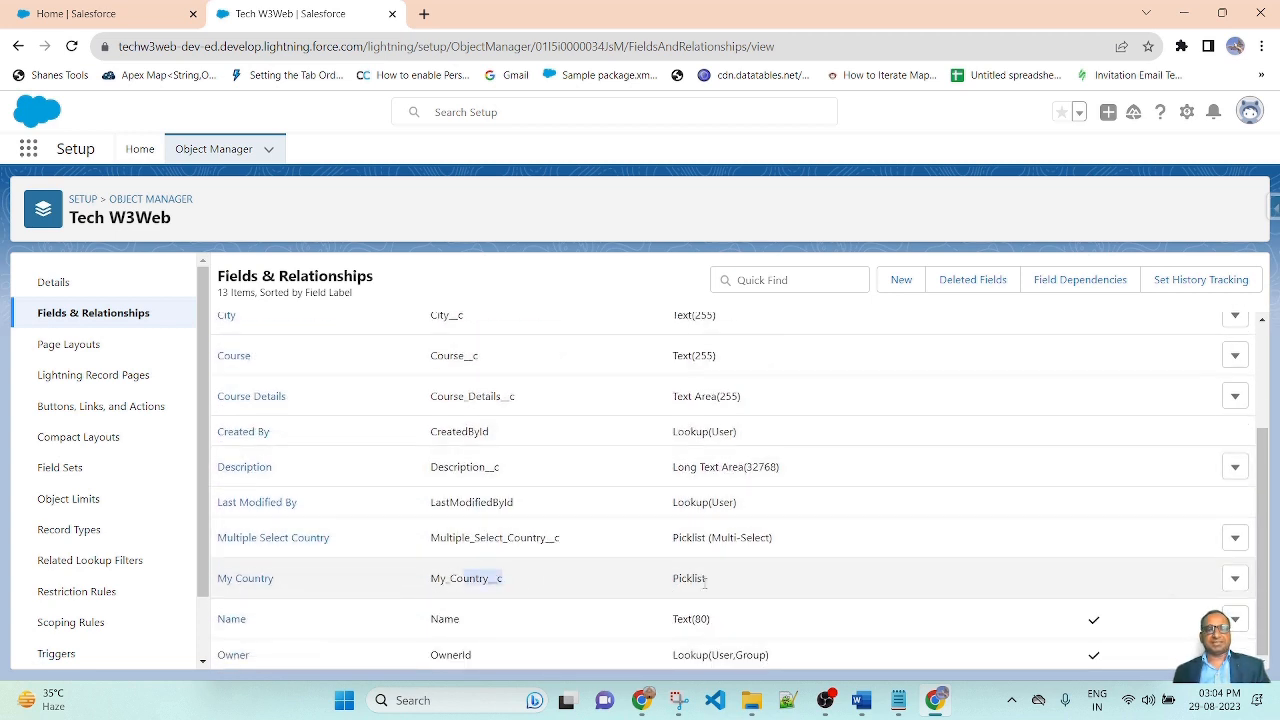
click(663, 583)
drag(408, 583, 846, 583)
click(846, 583)
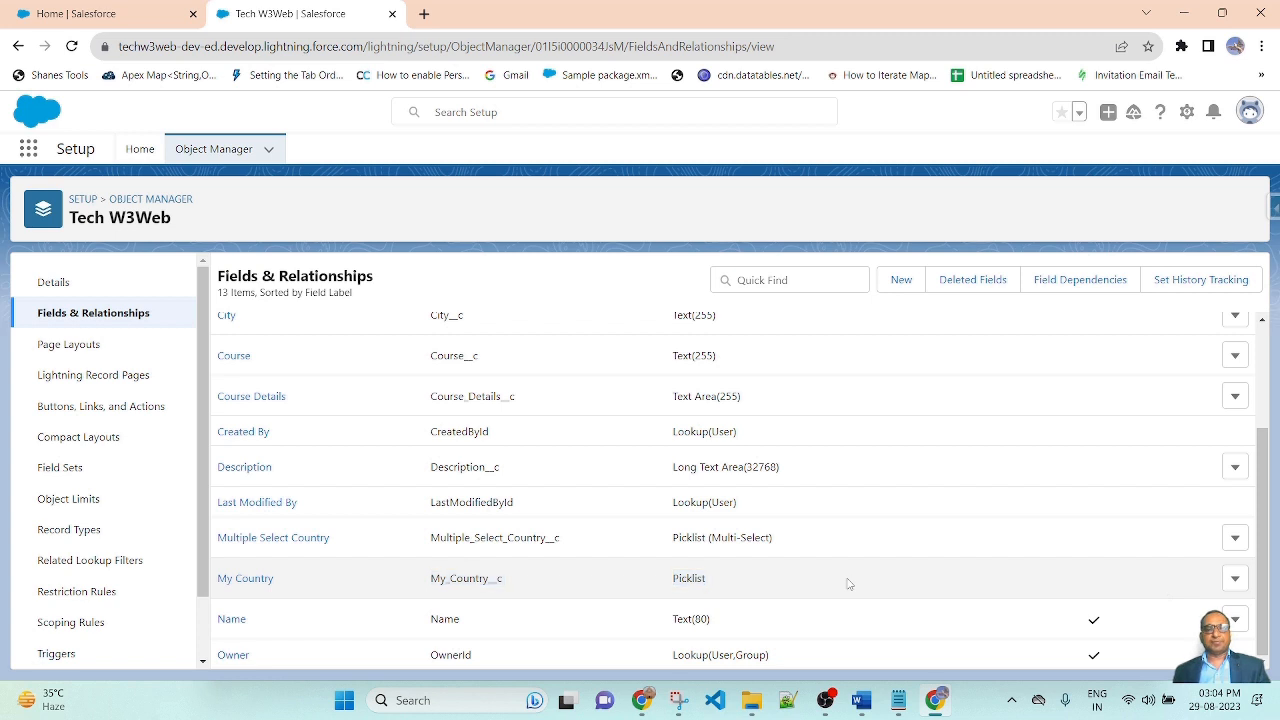
scroll(769, 592, up, 3)
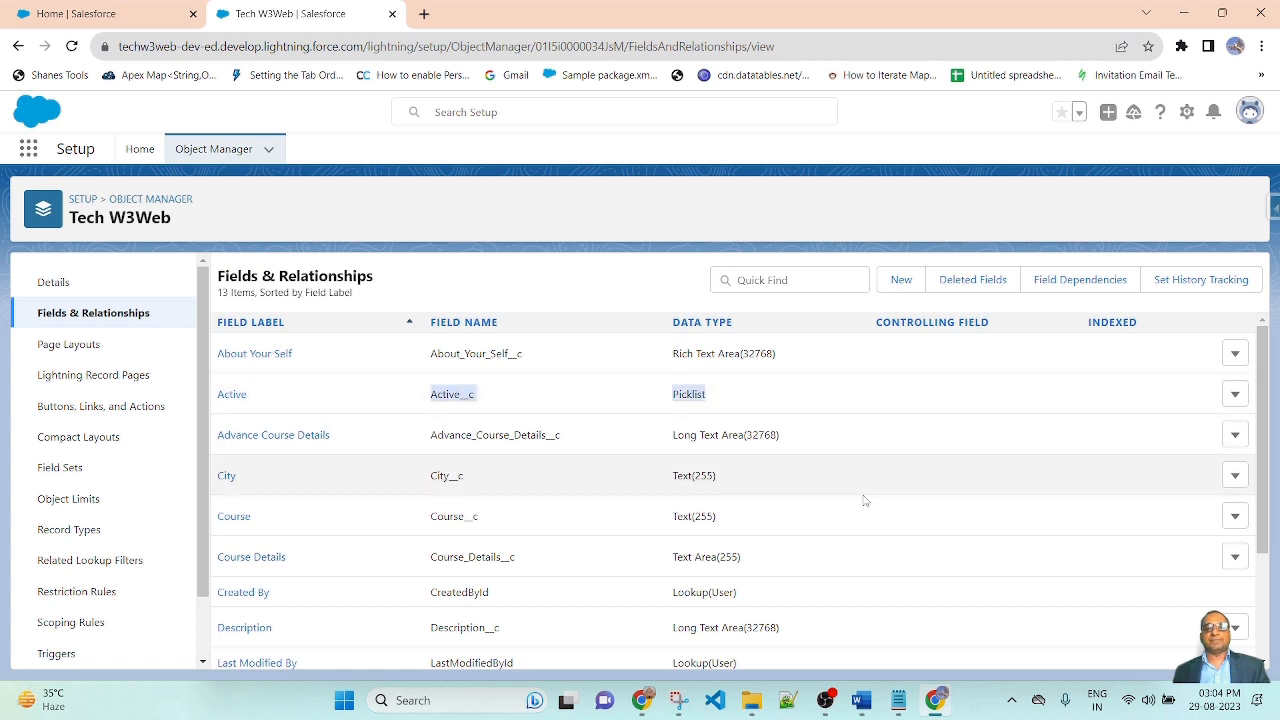
scroll(865, 500, down, 2)
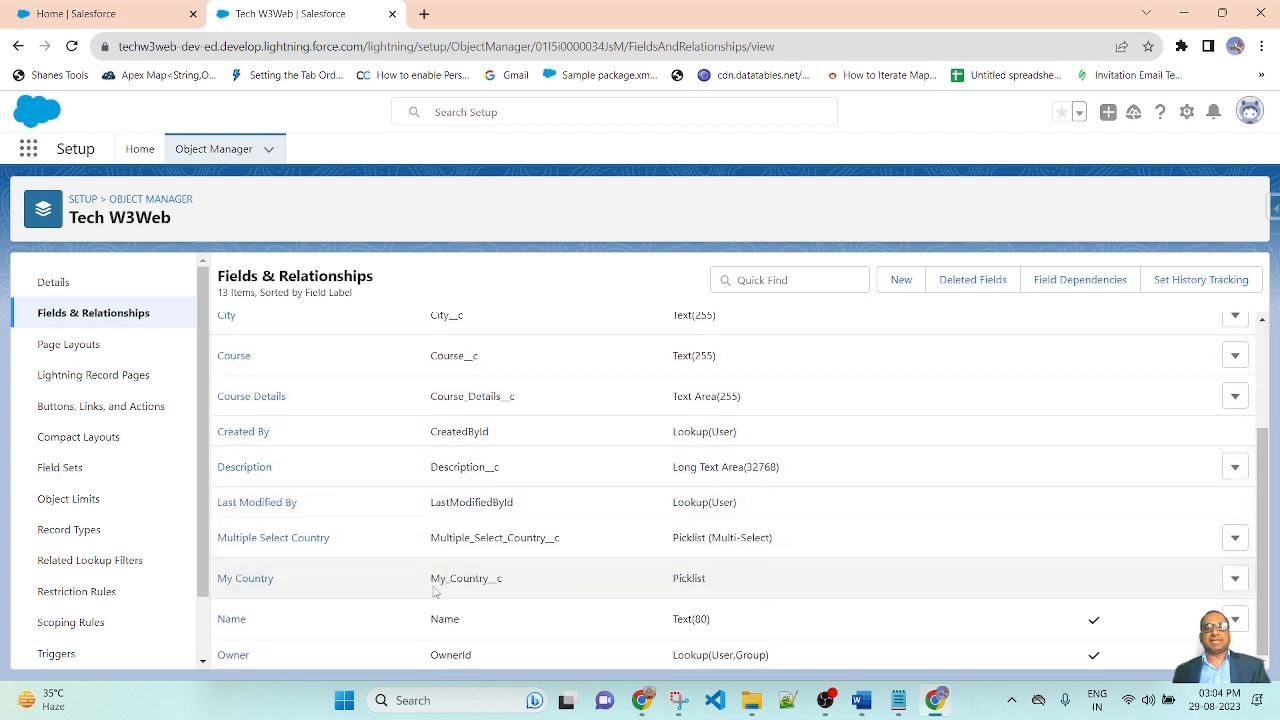
drag(432, 592, 760, 592)
click(590, 230)
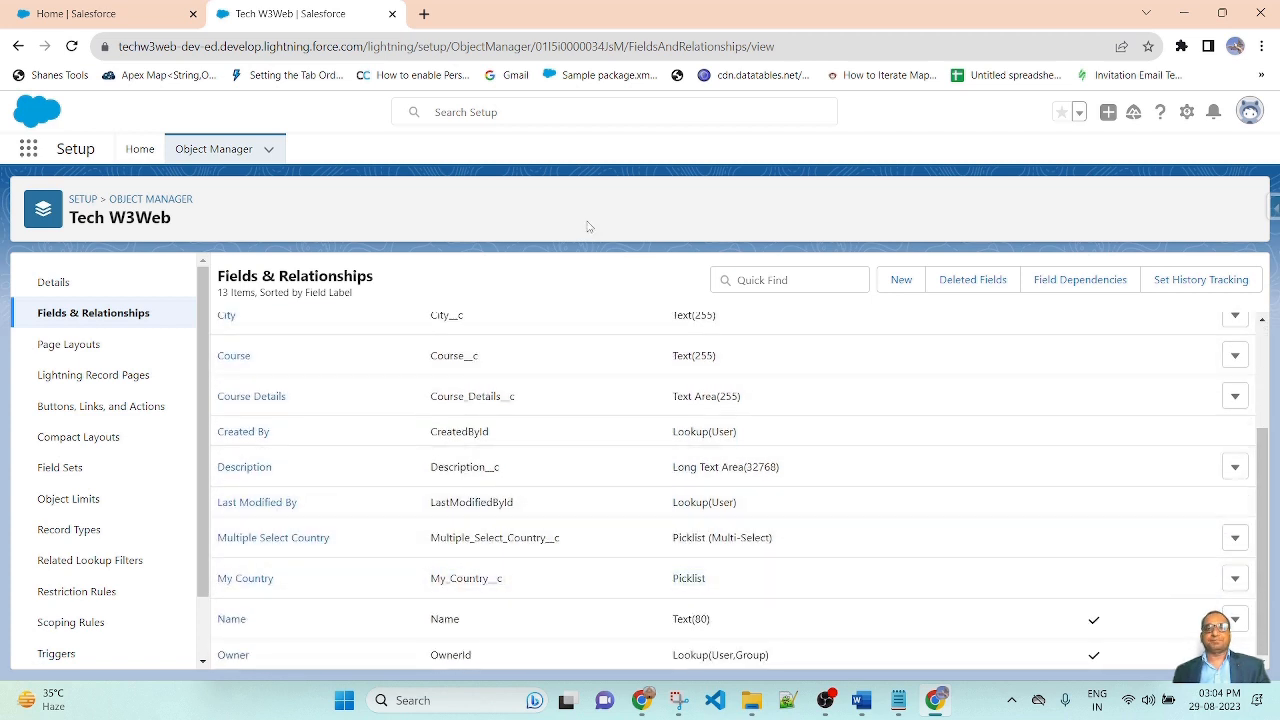
scroll(560, 494, up, 2)
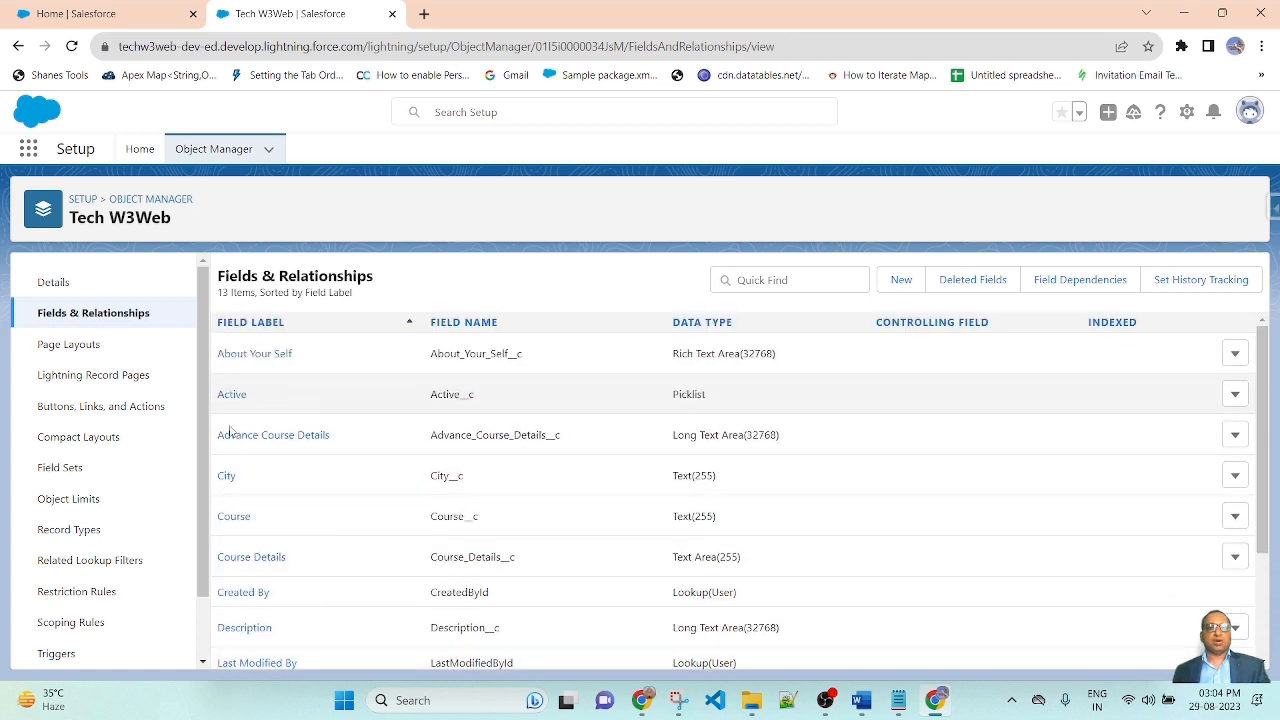
Step: Open the Active picklist field's definition and start a new field dependency from it
click(233, 395)
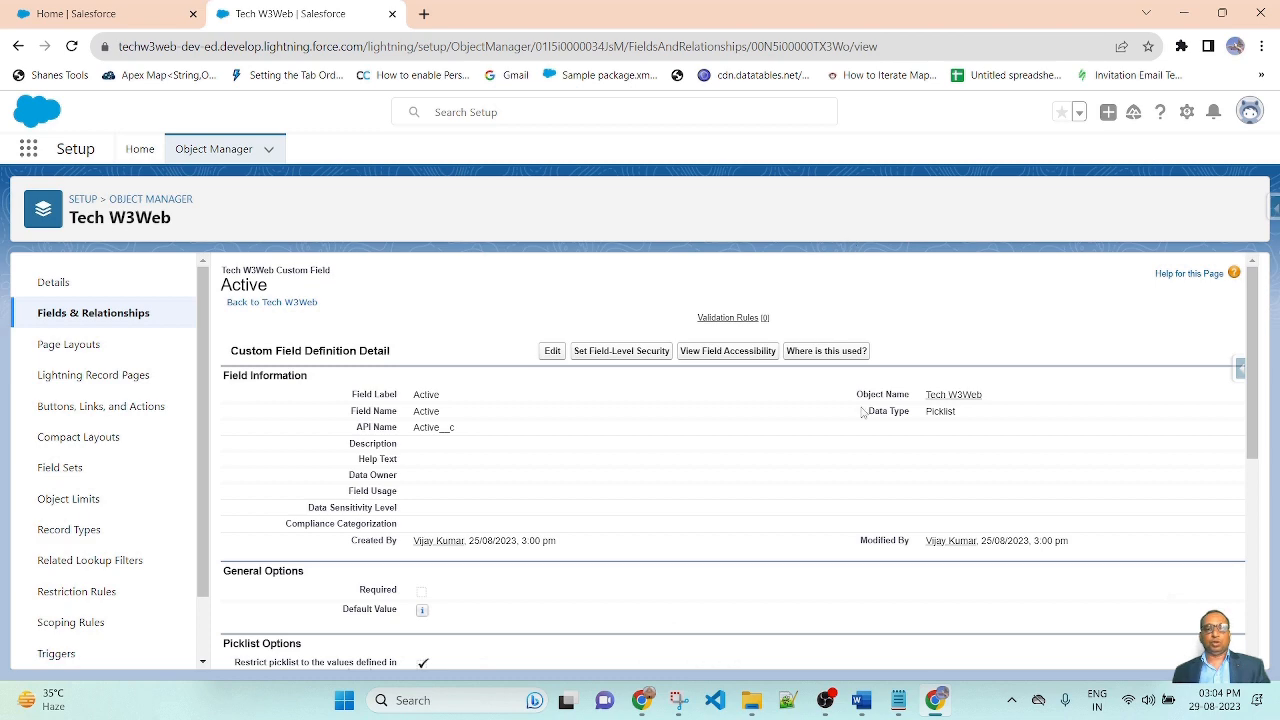
scroll(877, 440, down, 3)
scroll(877, 440, up, 2)
scroll(879, 441, down, 1)
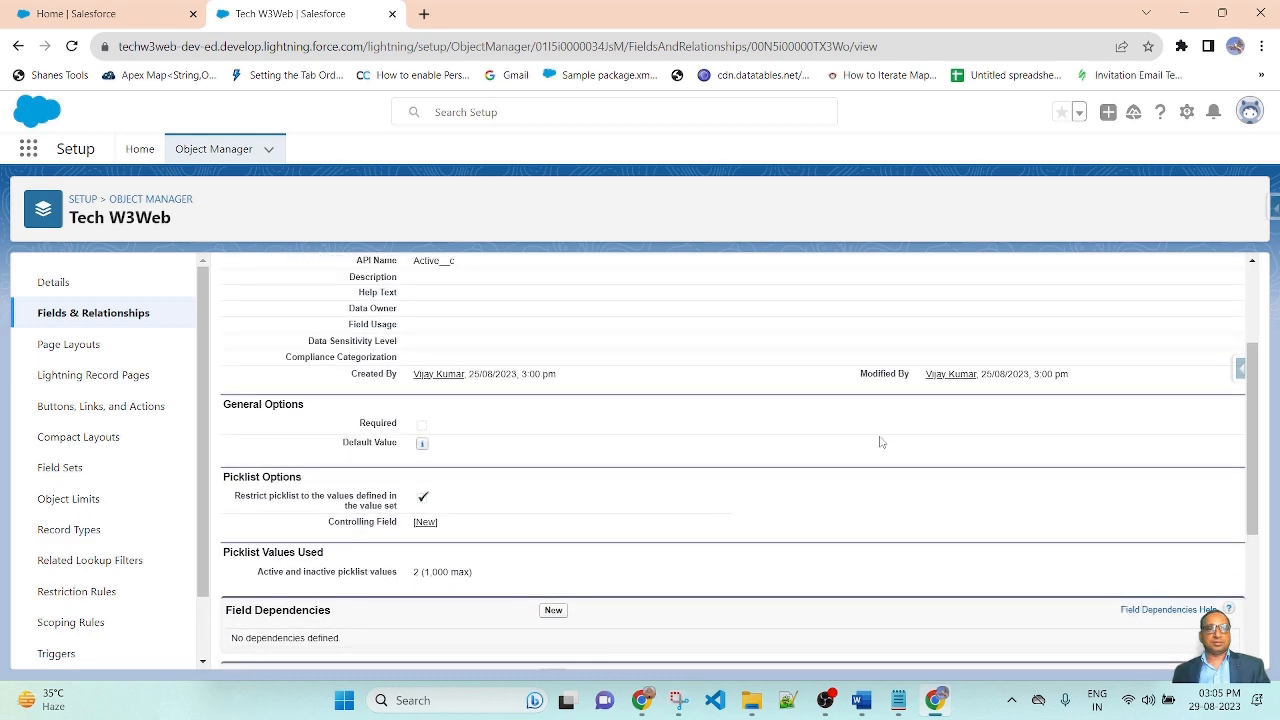
scroll(881, 442, down, 2)
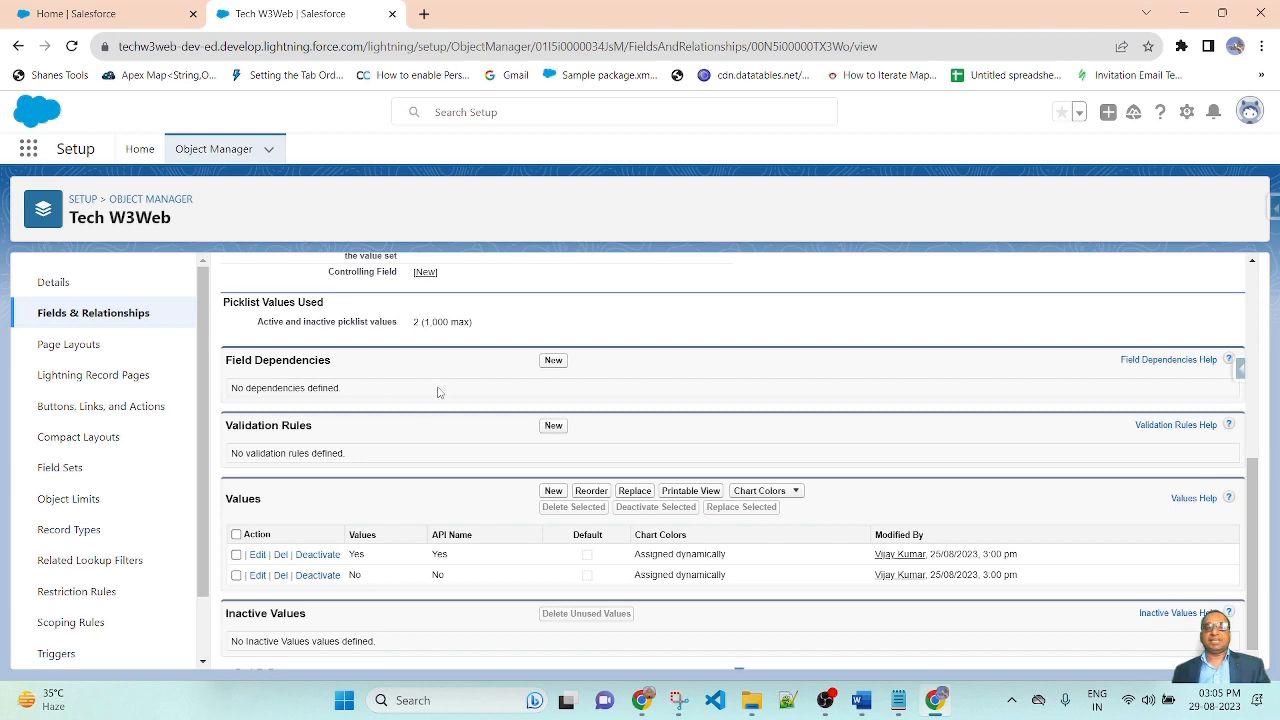
scroll(439, 393, up, 5)
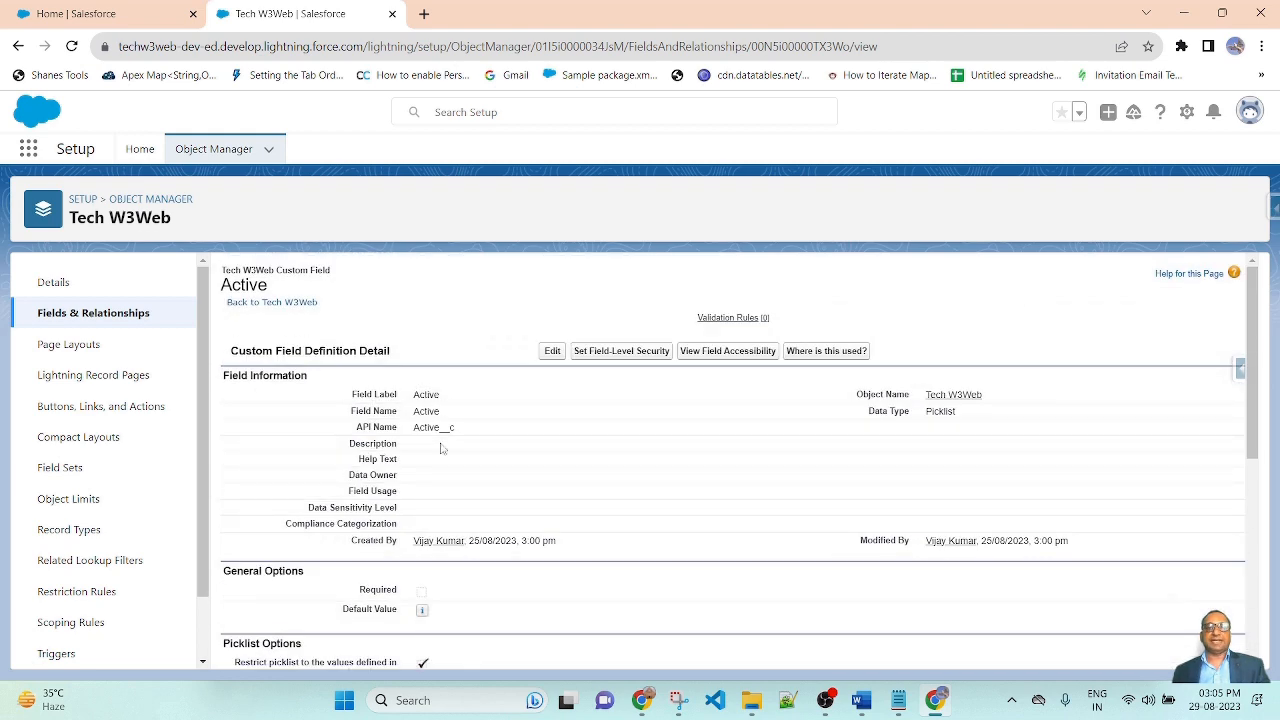
scroll(573, 479, down, 6)
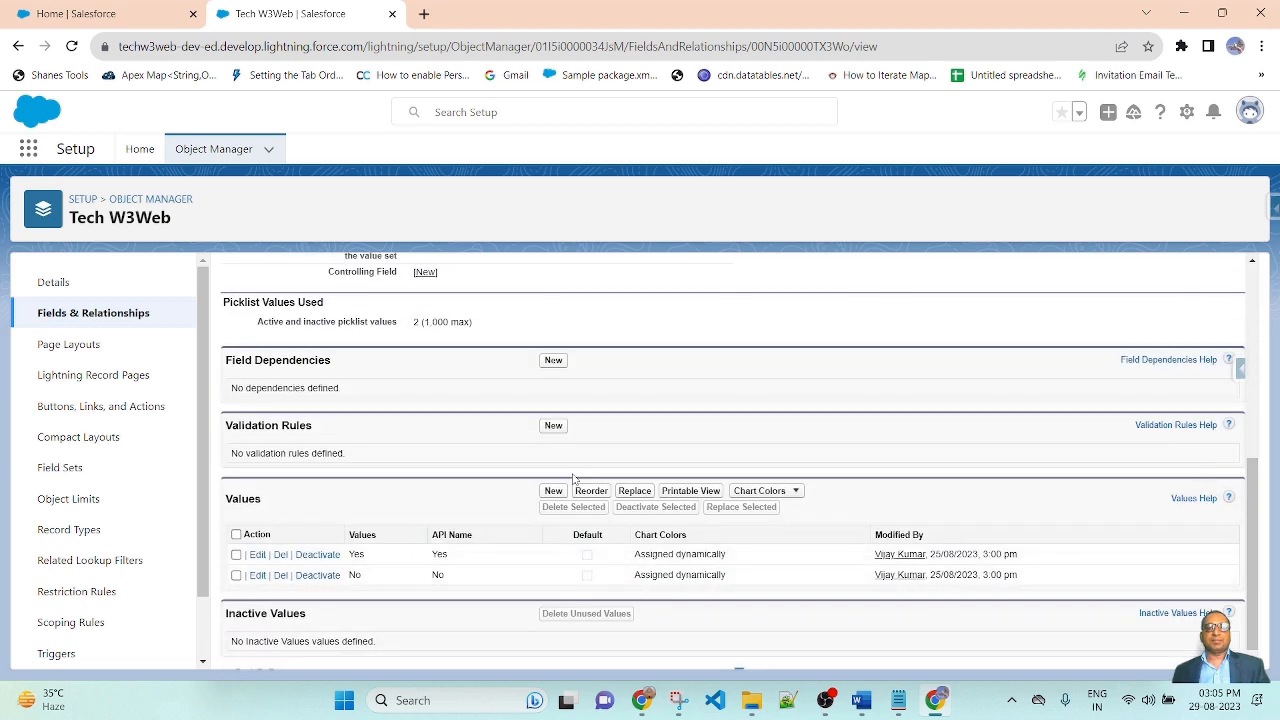
scroll(408, 420, up, 1)
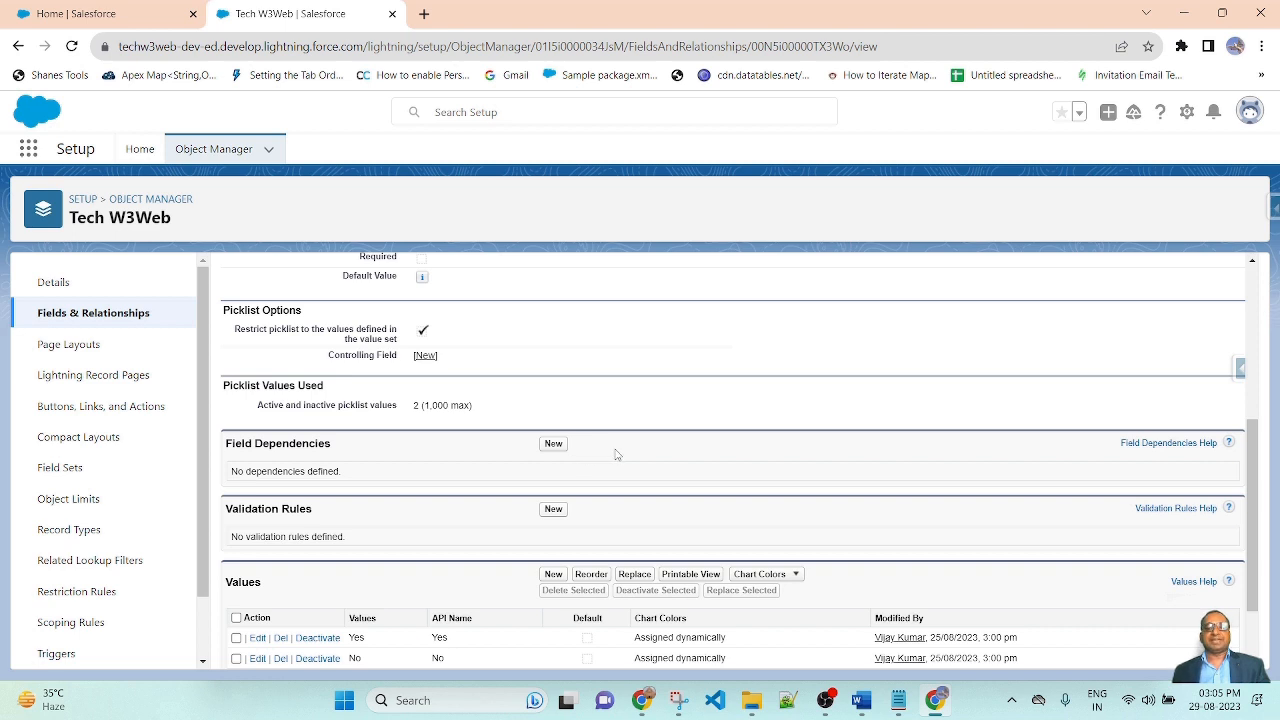
click(553, 444)
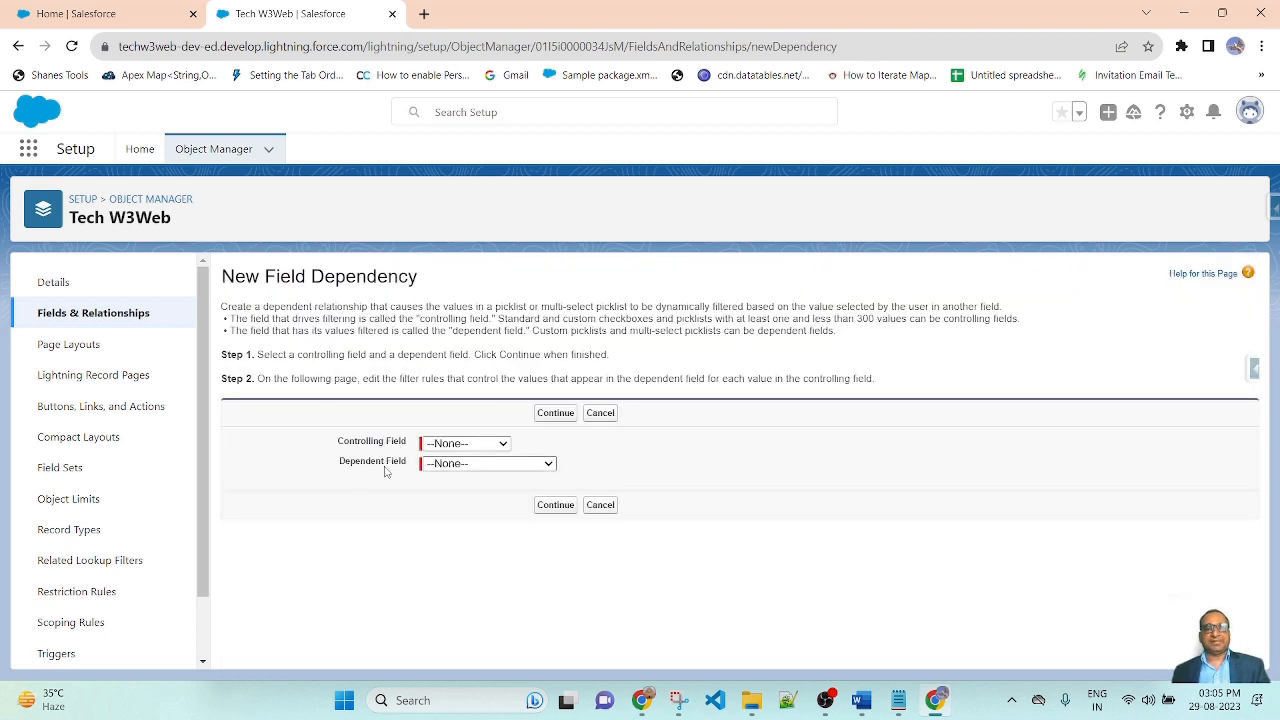
Step: Set Active as the controlling field and My Country as the dependent field, and continue to the dependency value matrix
click(502, 445)
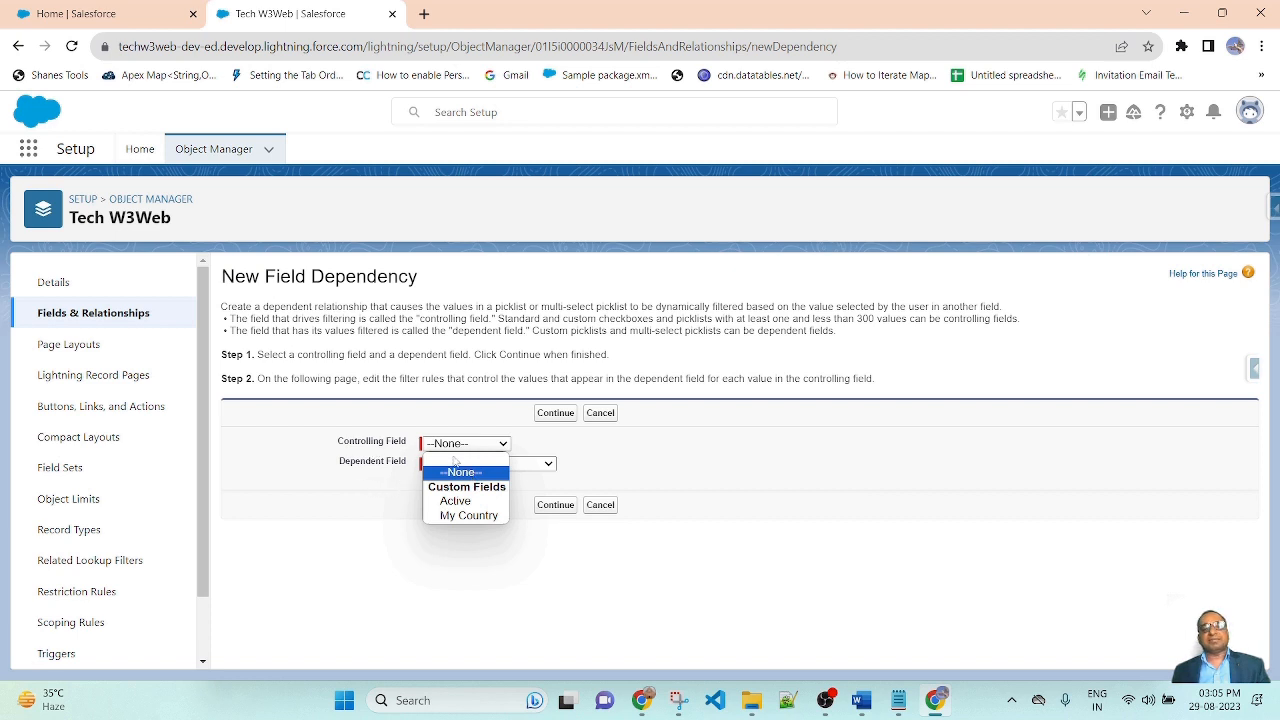
click(474, 502)
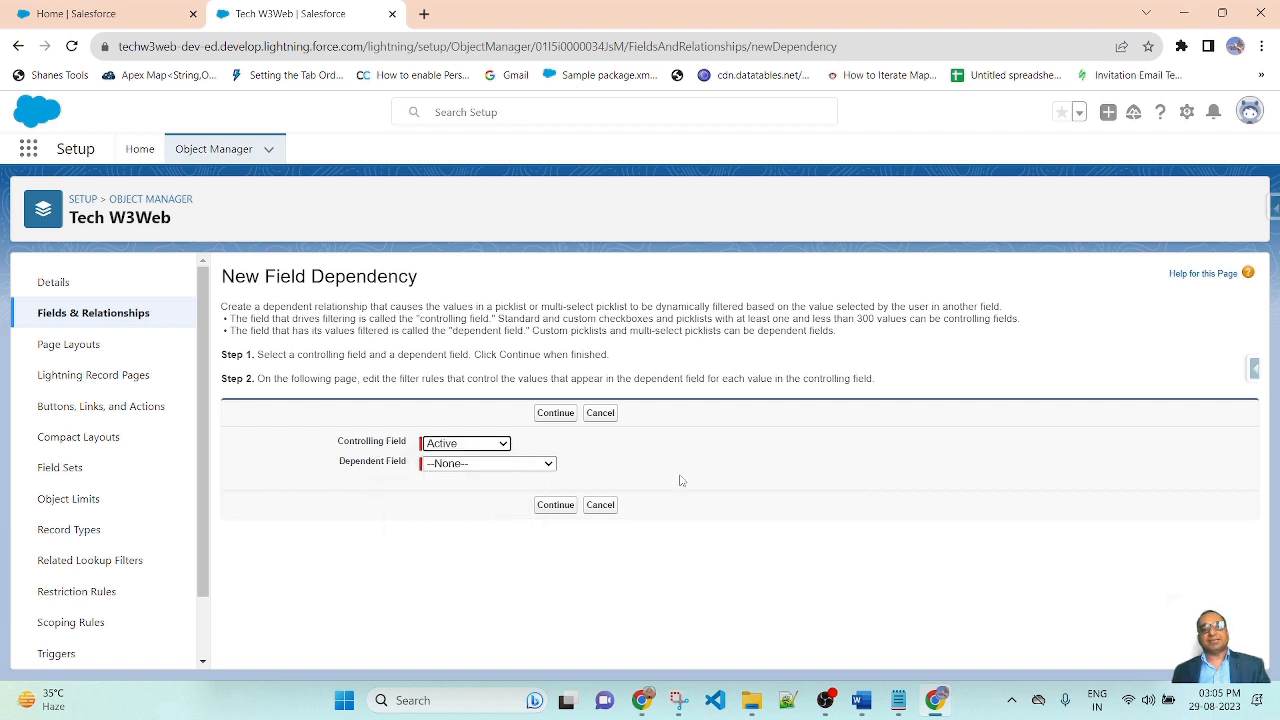
click(530, 470)
click(458, 527)
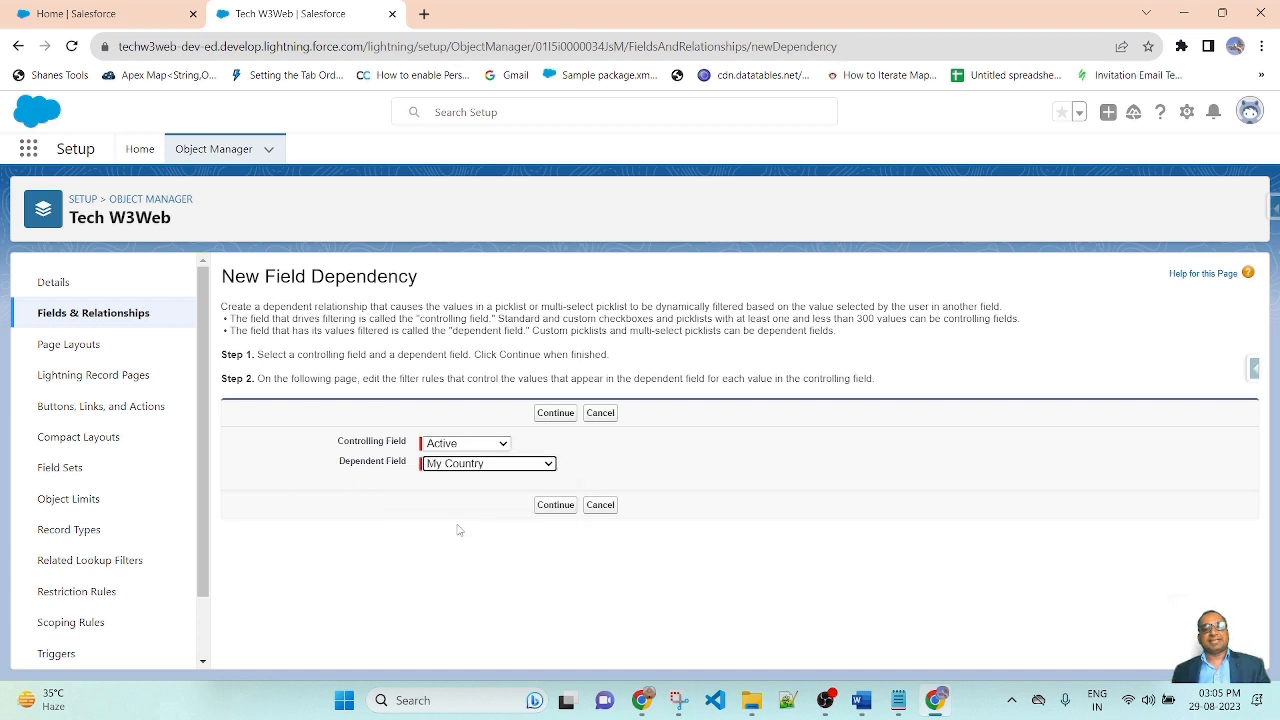
click(784, 460)
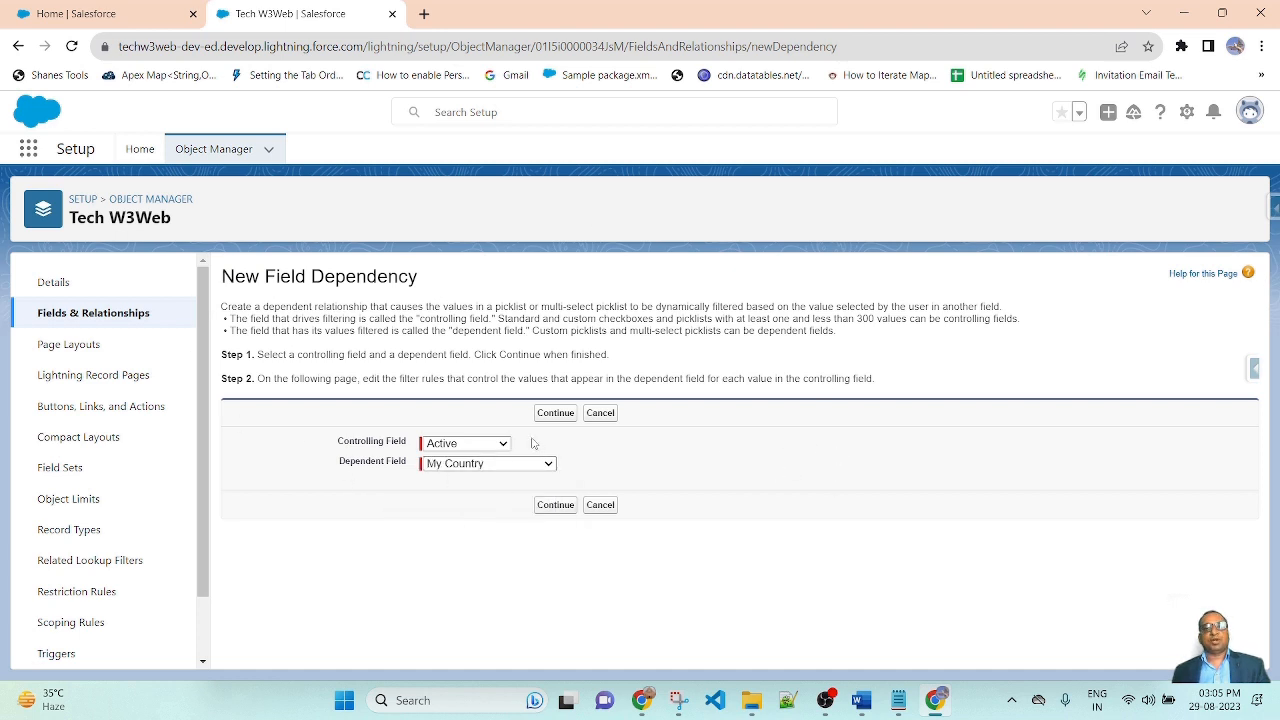
click(556, 413)
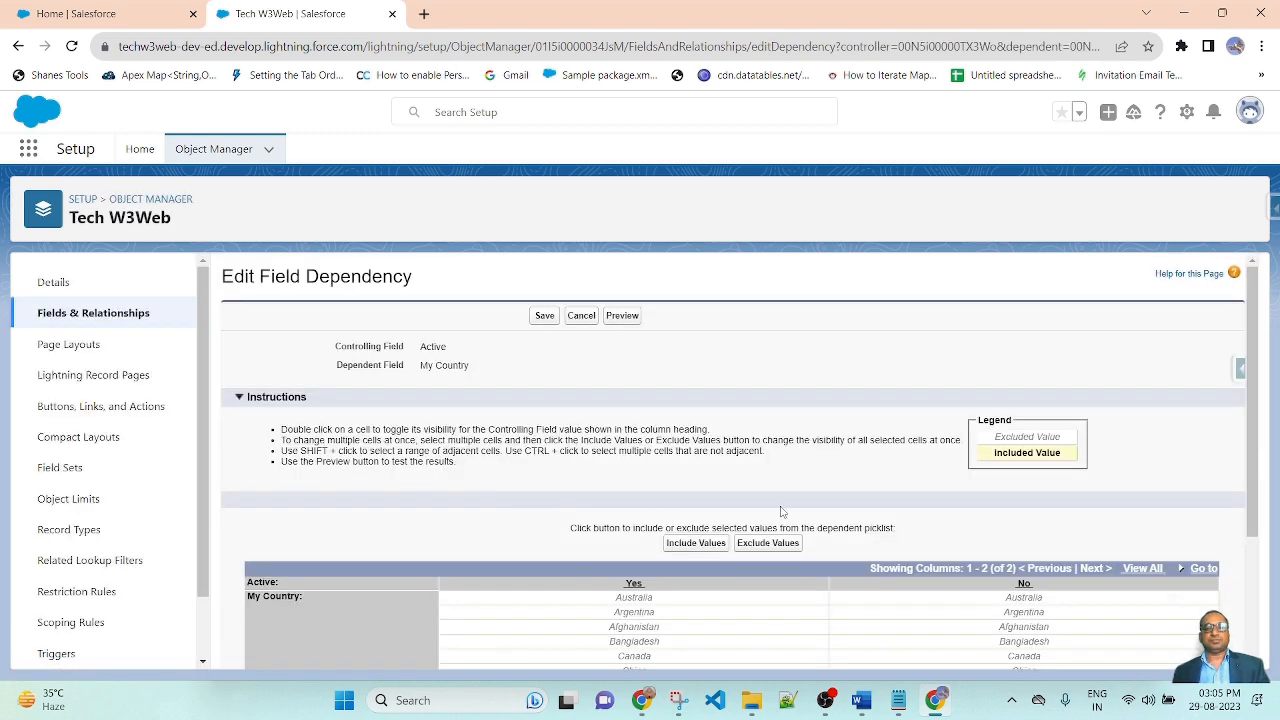
scroll(831, 495, down, 3)
scroll(831, 495, up, 2)
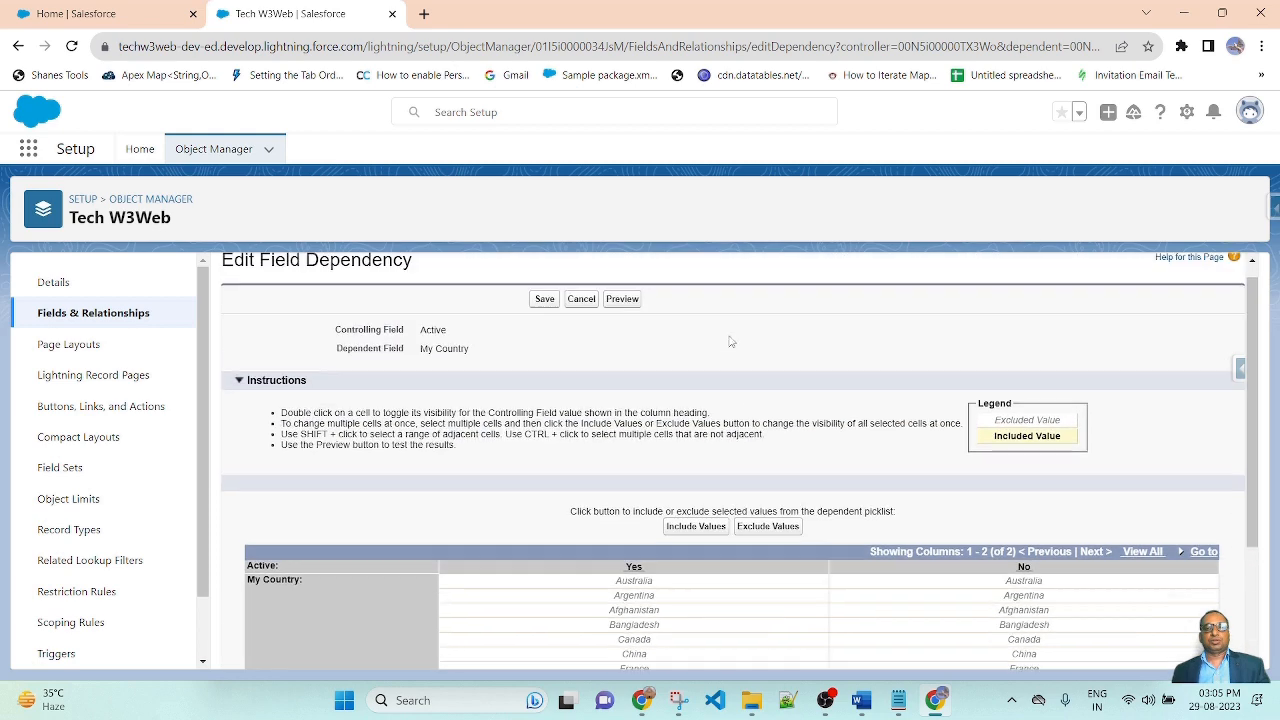
scroll(716, 480, down, 1)
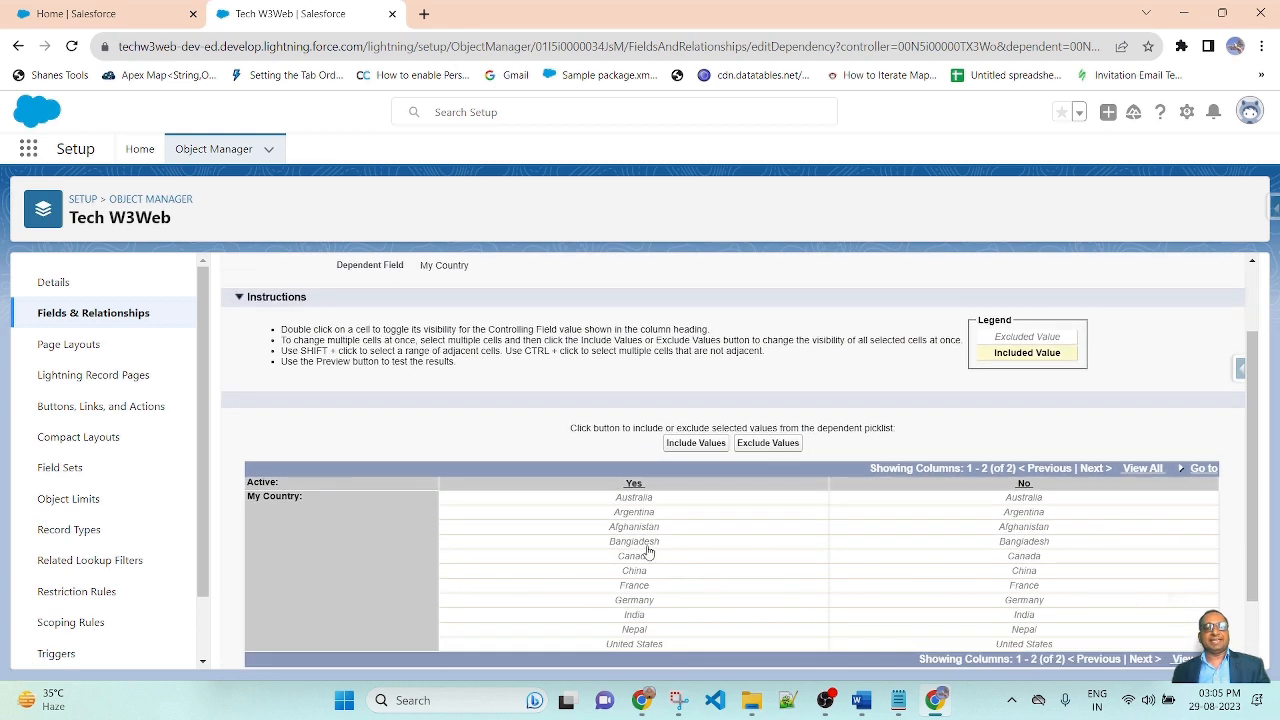
scroll(710, 559, up, 1)
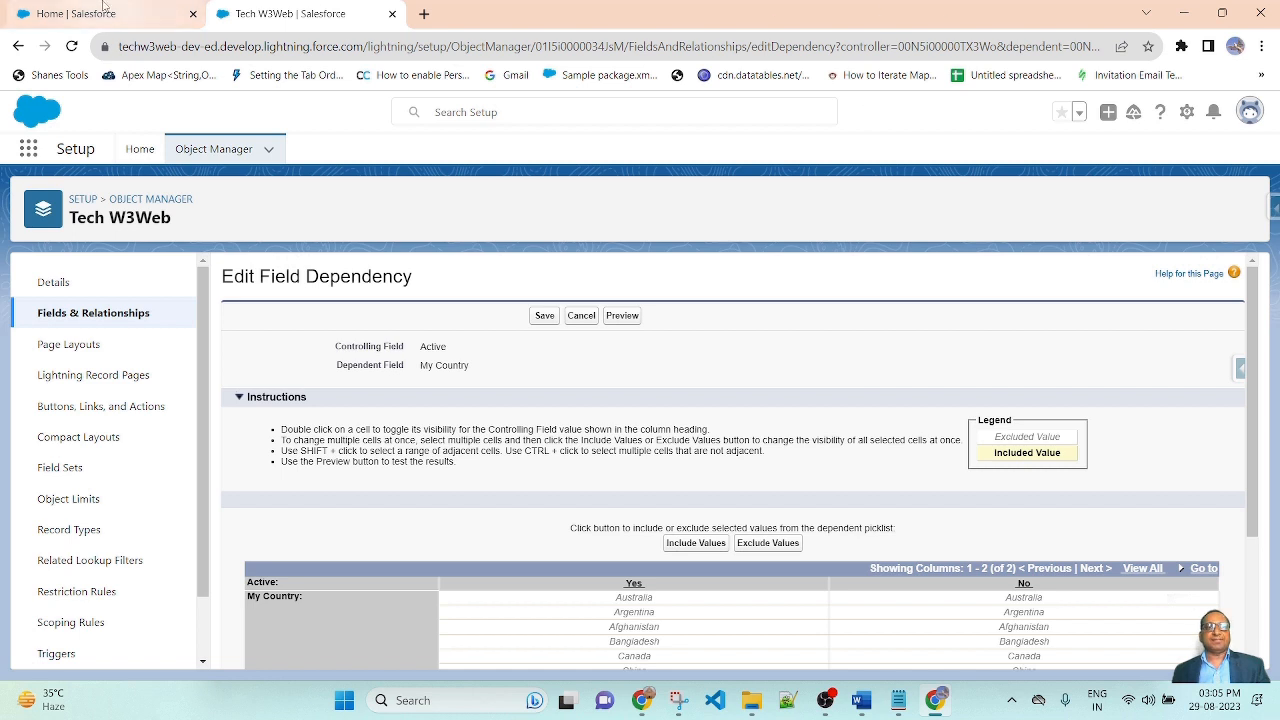
Step: Open the first recently viewed Tech W3Web record in the Vijay Tech School app and start editing its Active field
click(103, 8)
click(685, 149)
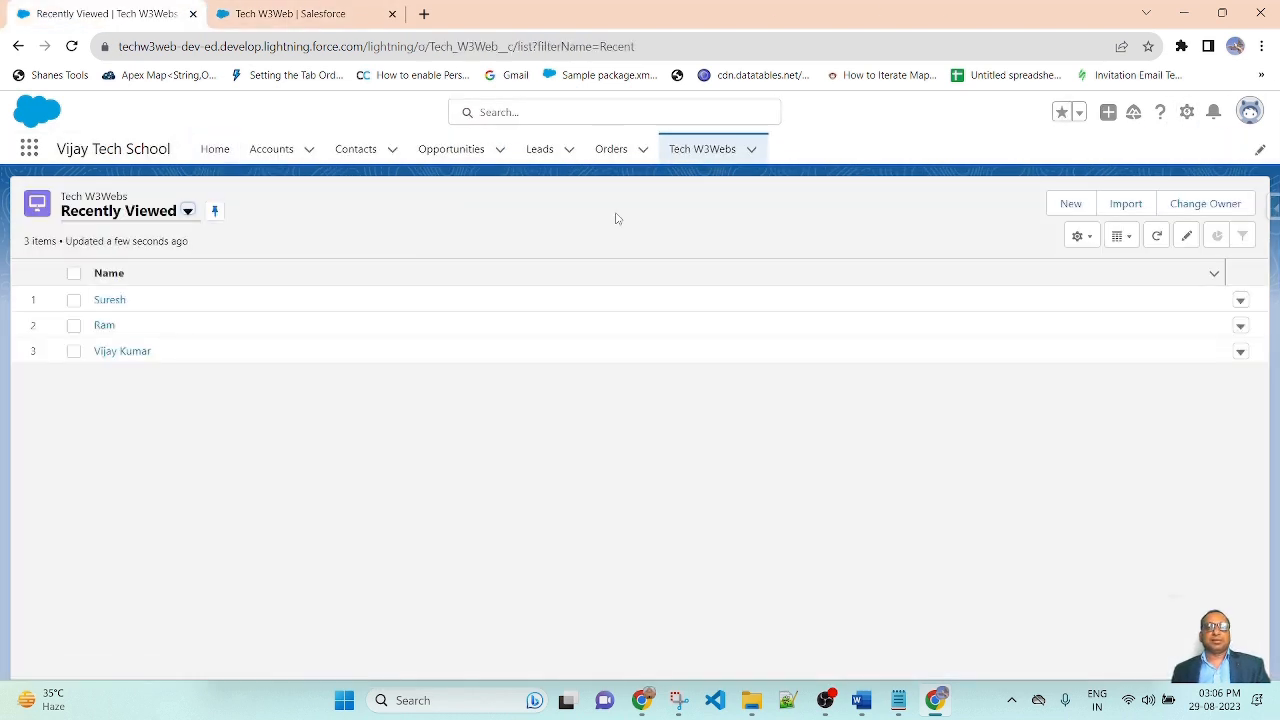
click(110, 302)
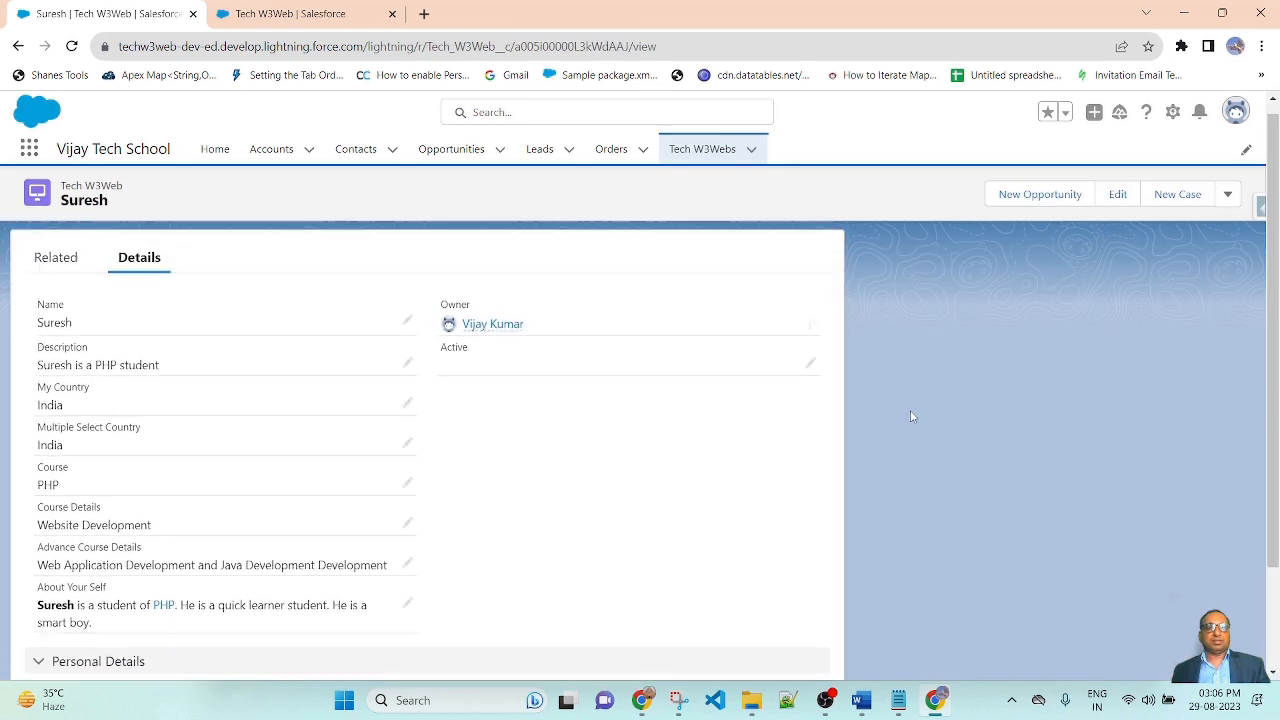
click(810, 374)
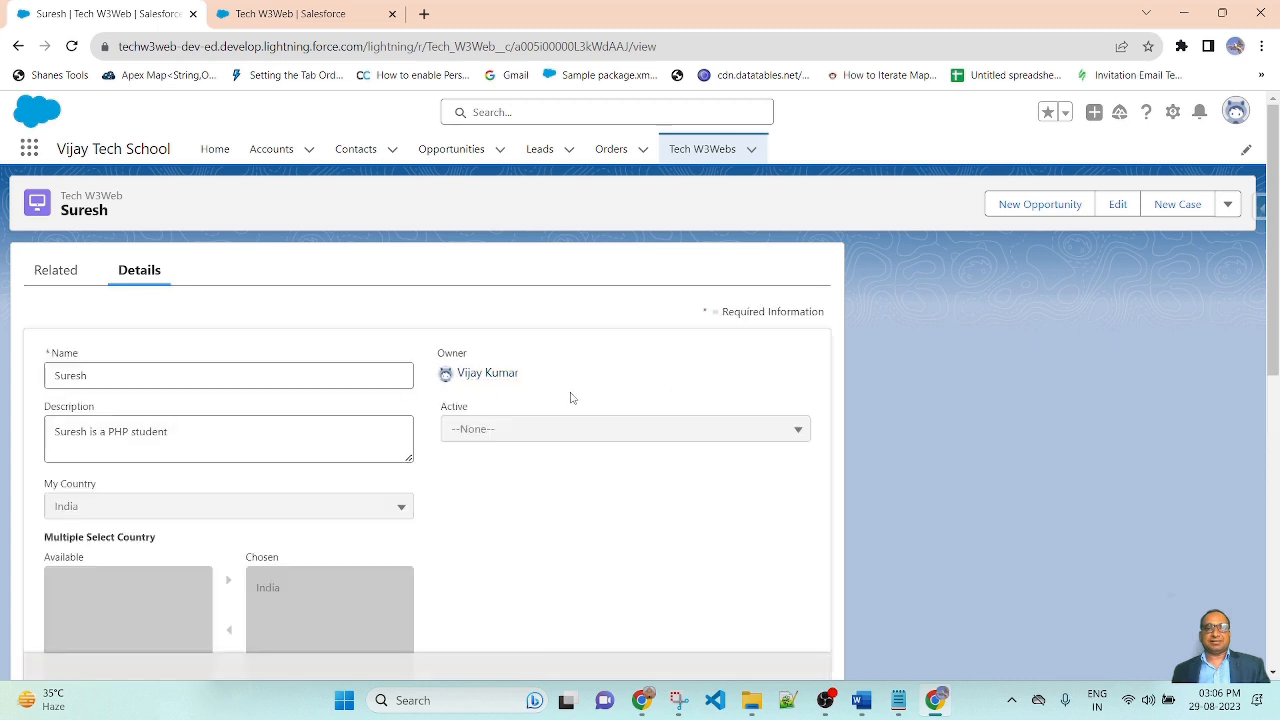
Step: Examine the Active and My Country picklist options on the record before any dependency applies
click(530, 432)
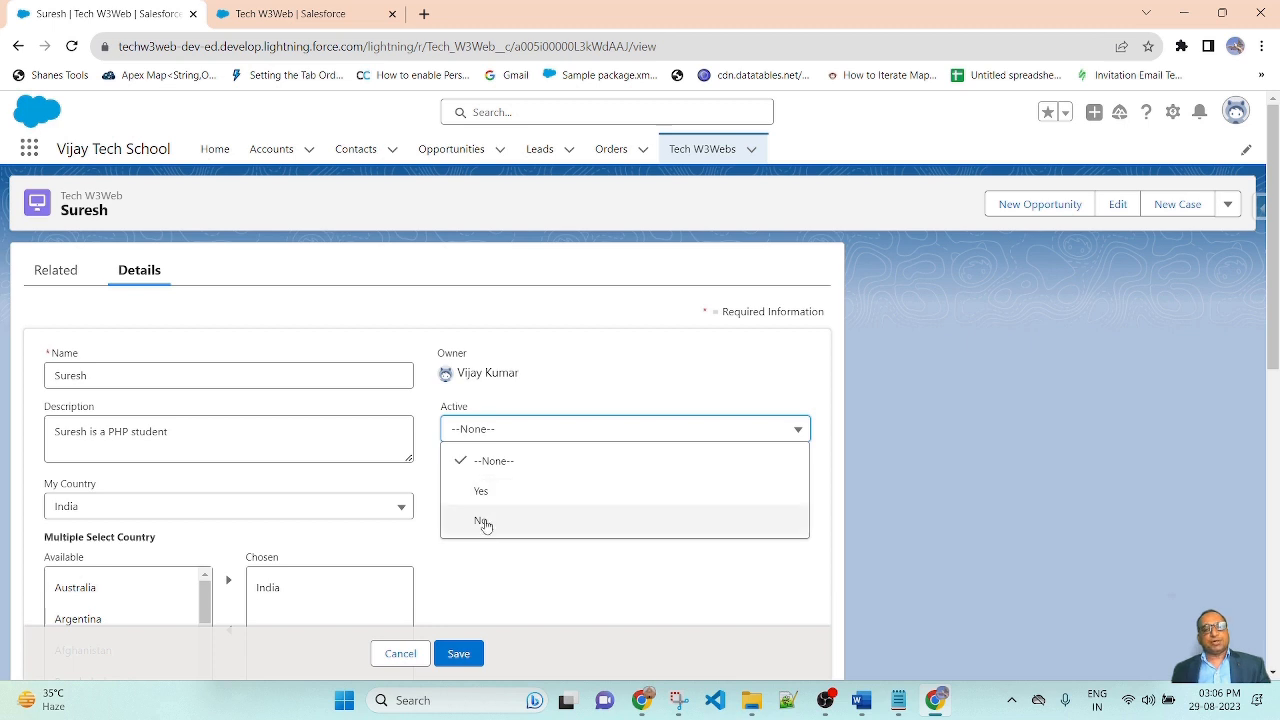
click(160, 481)
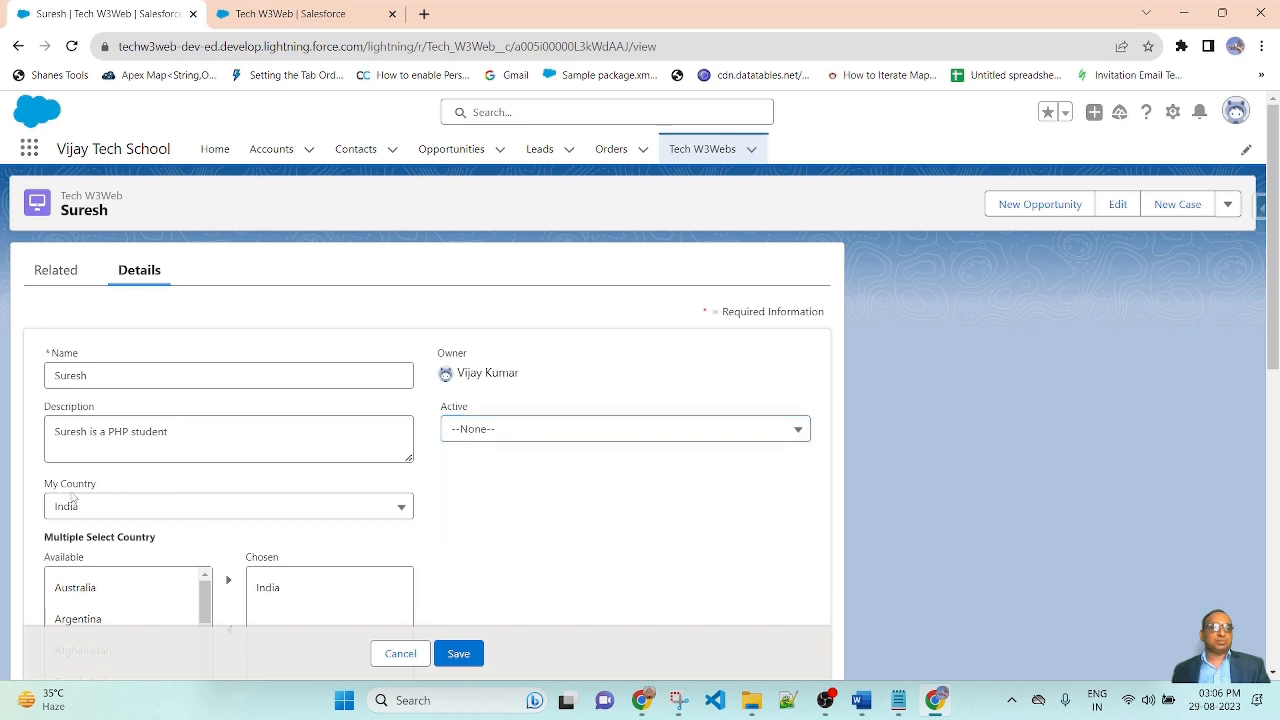
click(287, 518)
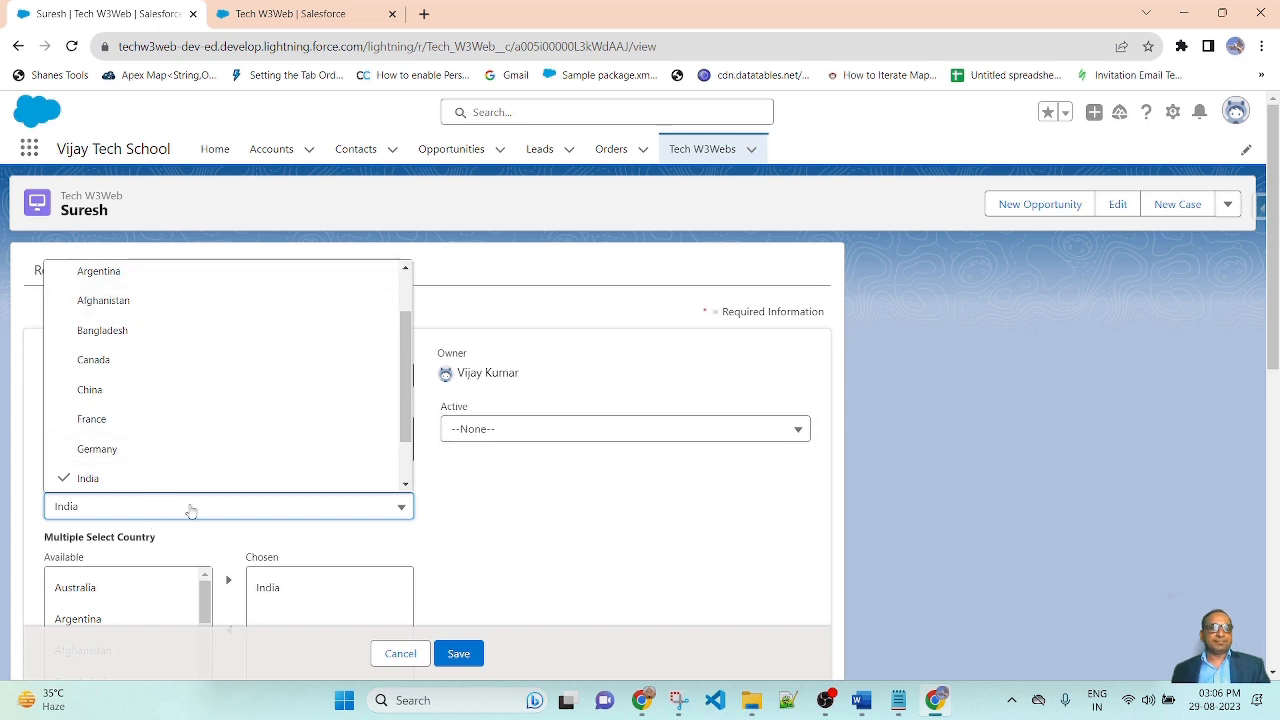
click(584, 537)
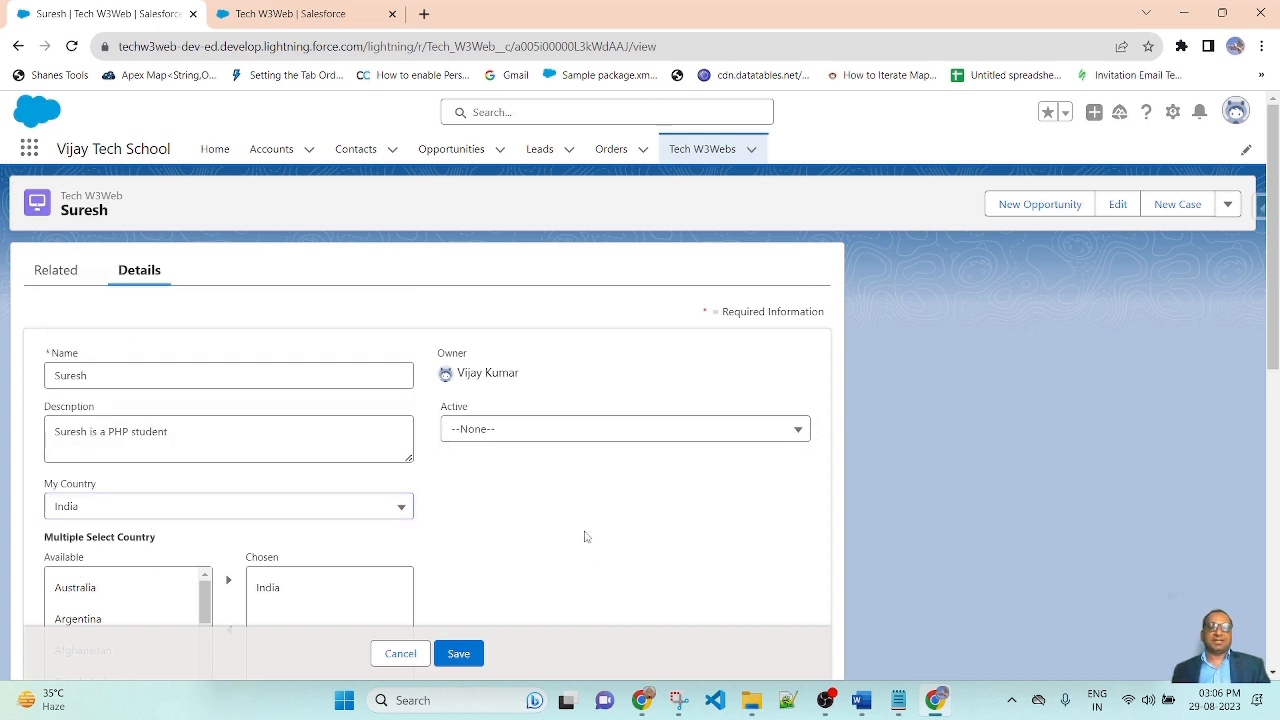
Step: Set Active to Yes on the record and check which countries My Country offers
click(720, 432)
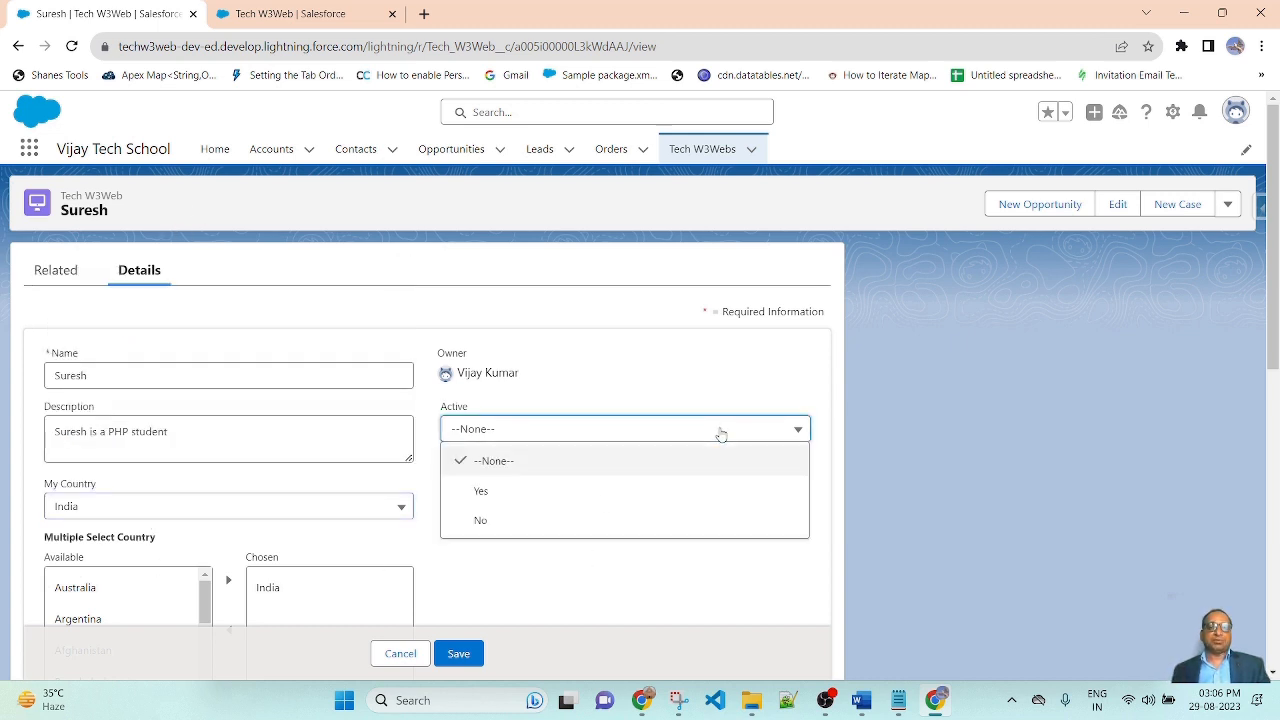
click(566, 502)
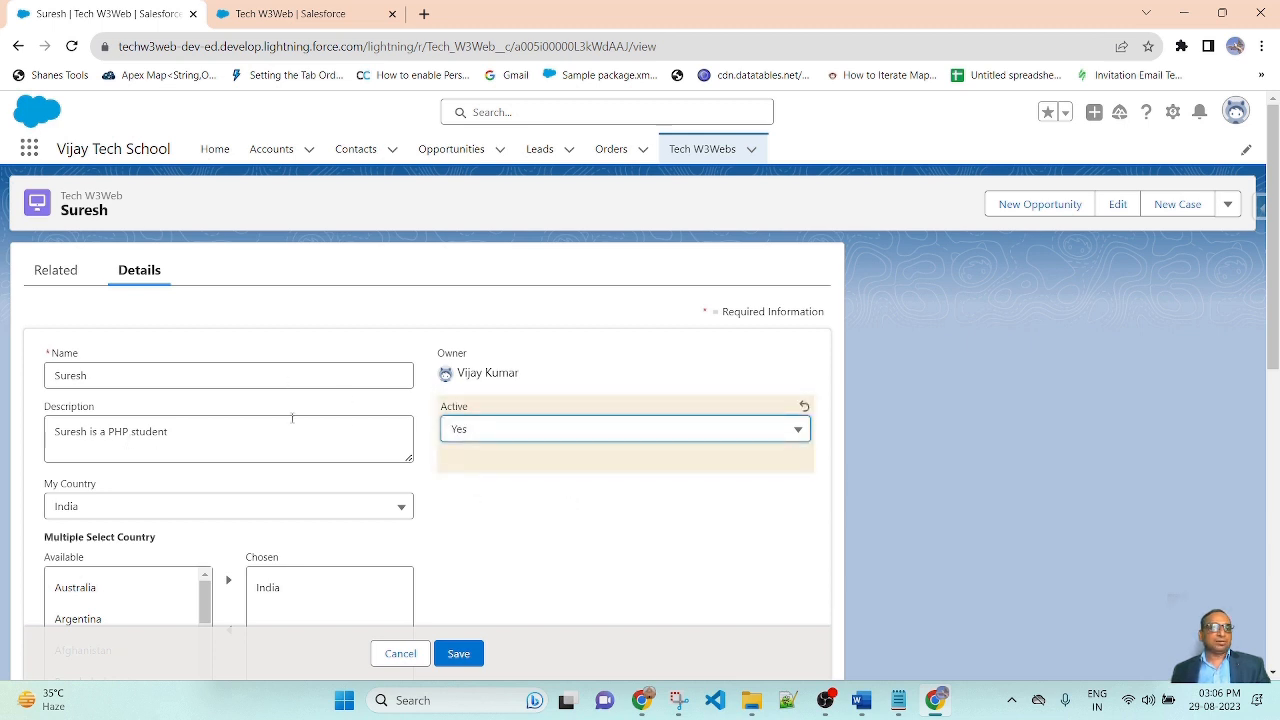
click(213, 515)
scroll(148, 357, up, 1)
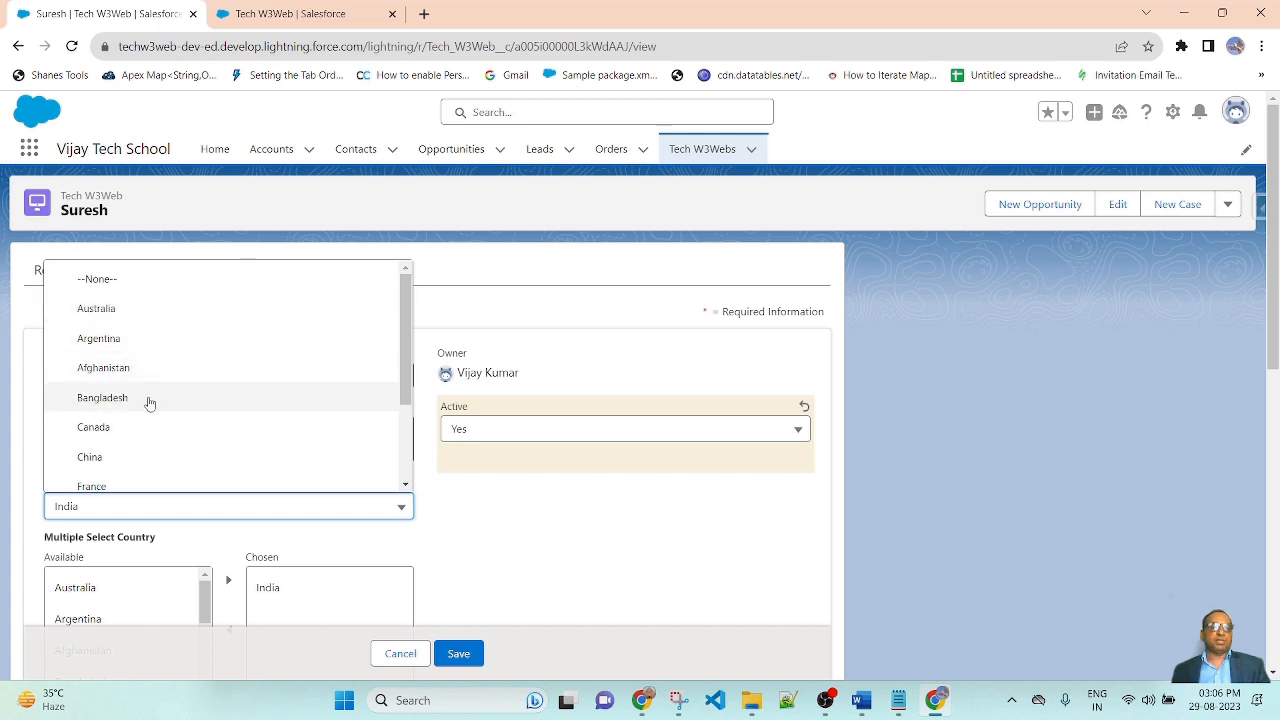
click(730, 504)
Step: Set Active to No on the record and check the full list of My Country options
click(660, 432)
click(489, 527)
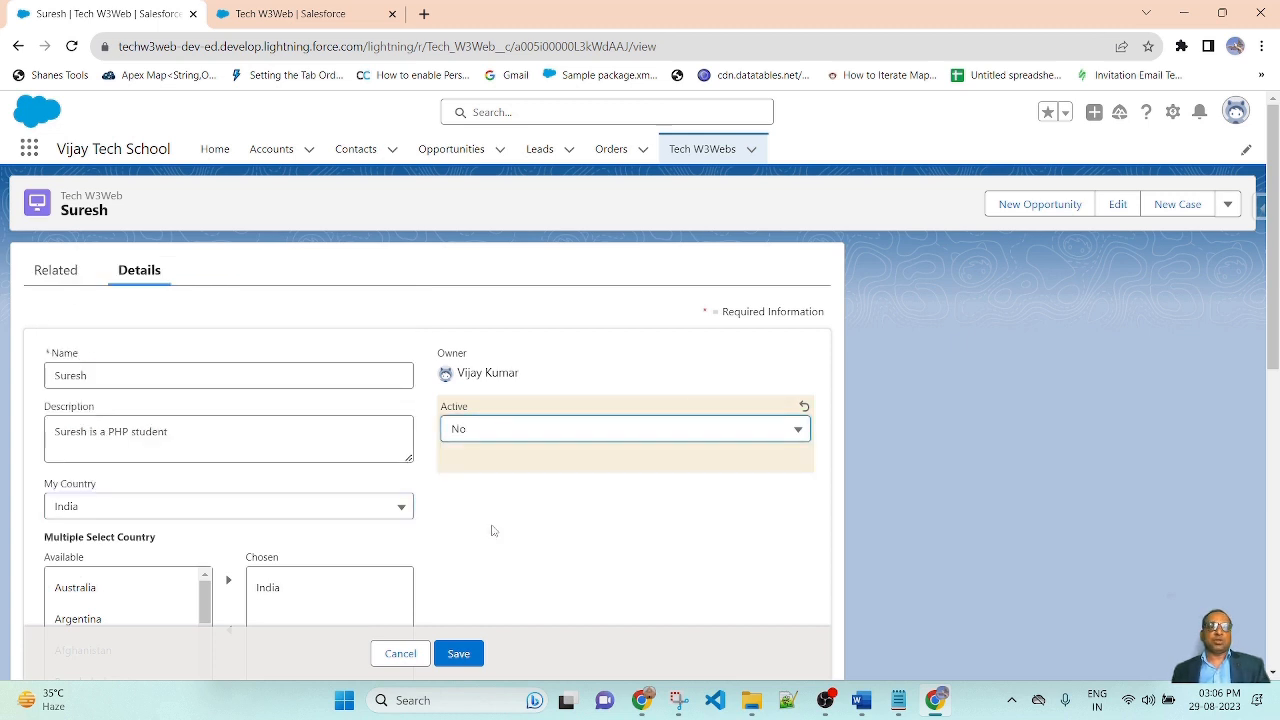
click(160, 510)
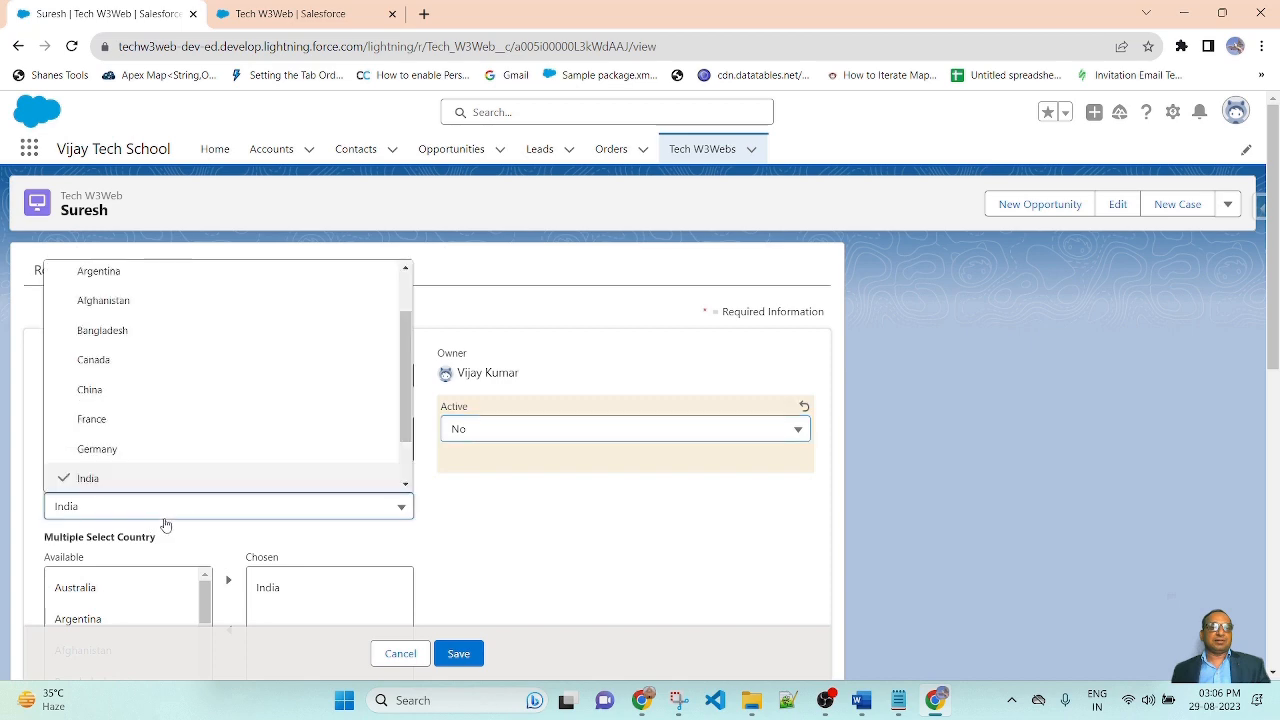
scroll(190, 450, down, 2)
scroll(151, 463, down, 3)
scroll(106, 400, up, 2)
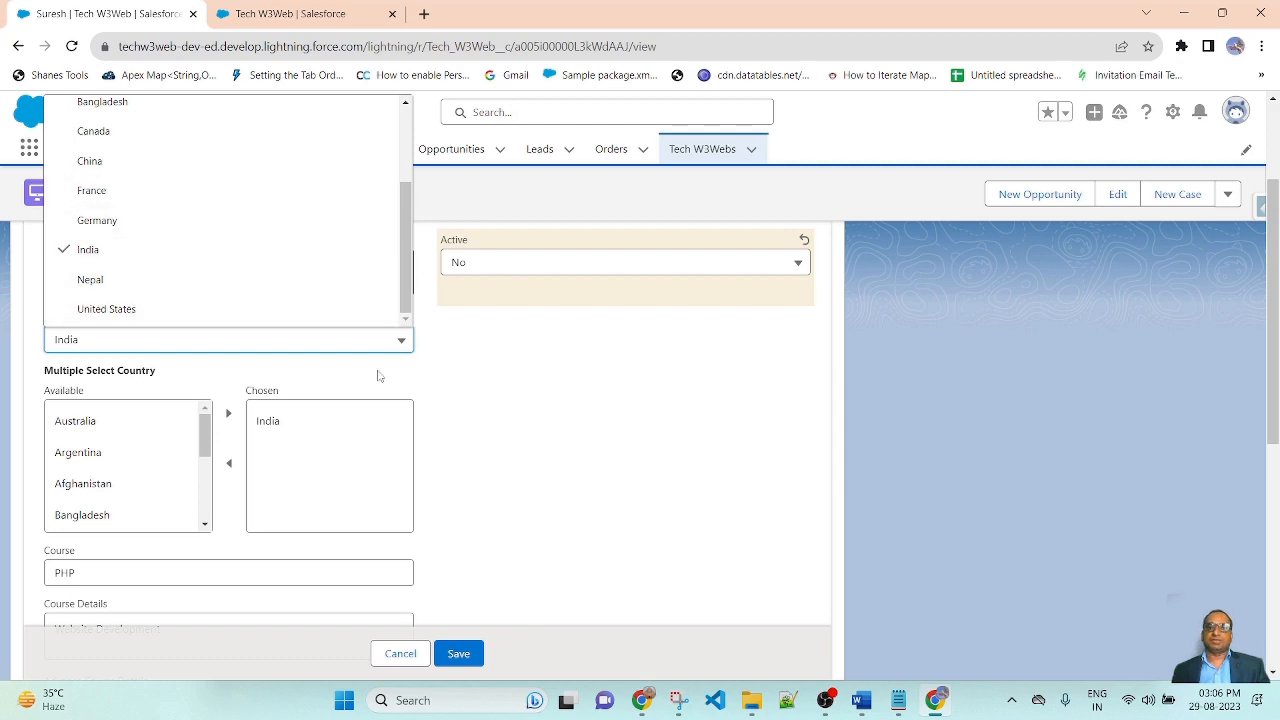
click(611, 440)
Step: Return to the field dependency matrix and include Australia, Argentina, Afghanistan and Bangladesh for the Active value Yes
key(ctrl+Tab)
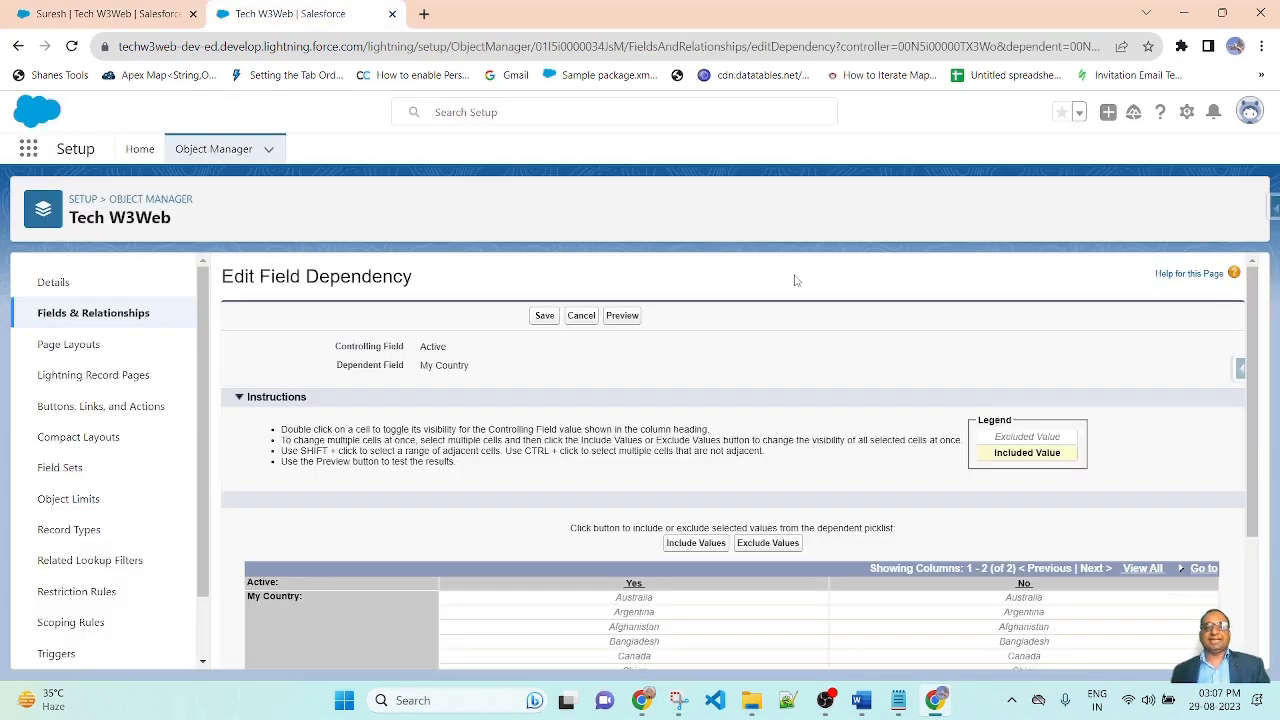
scroll(771, 405, down, 2)
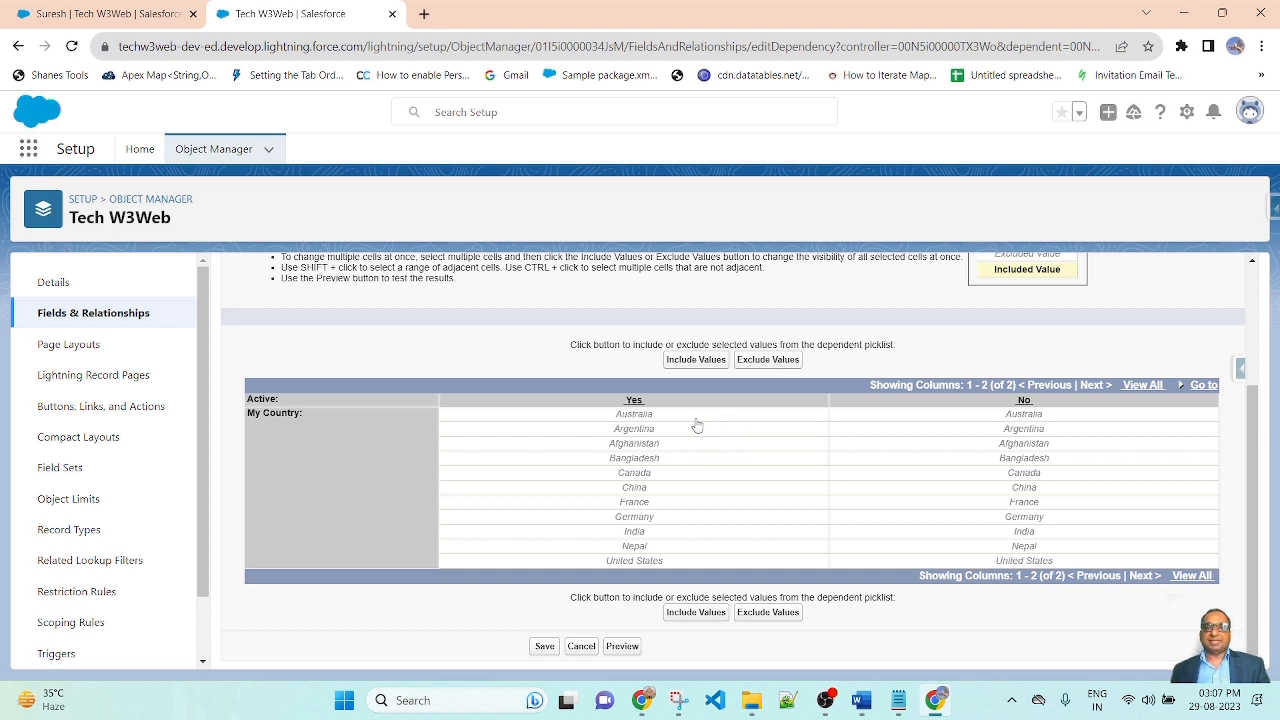
drag(697, 416, 673, 470)
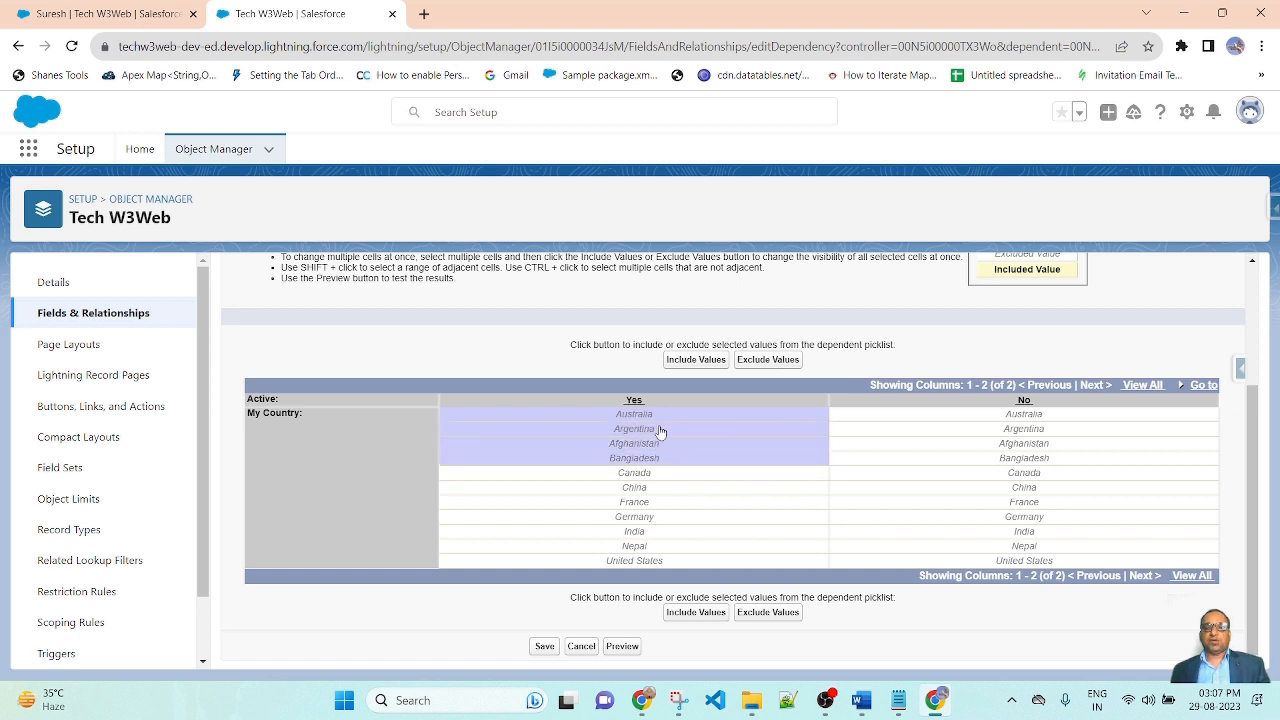
click(705, 613)
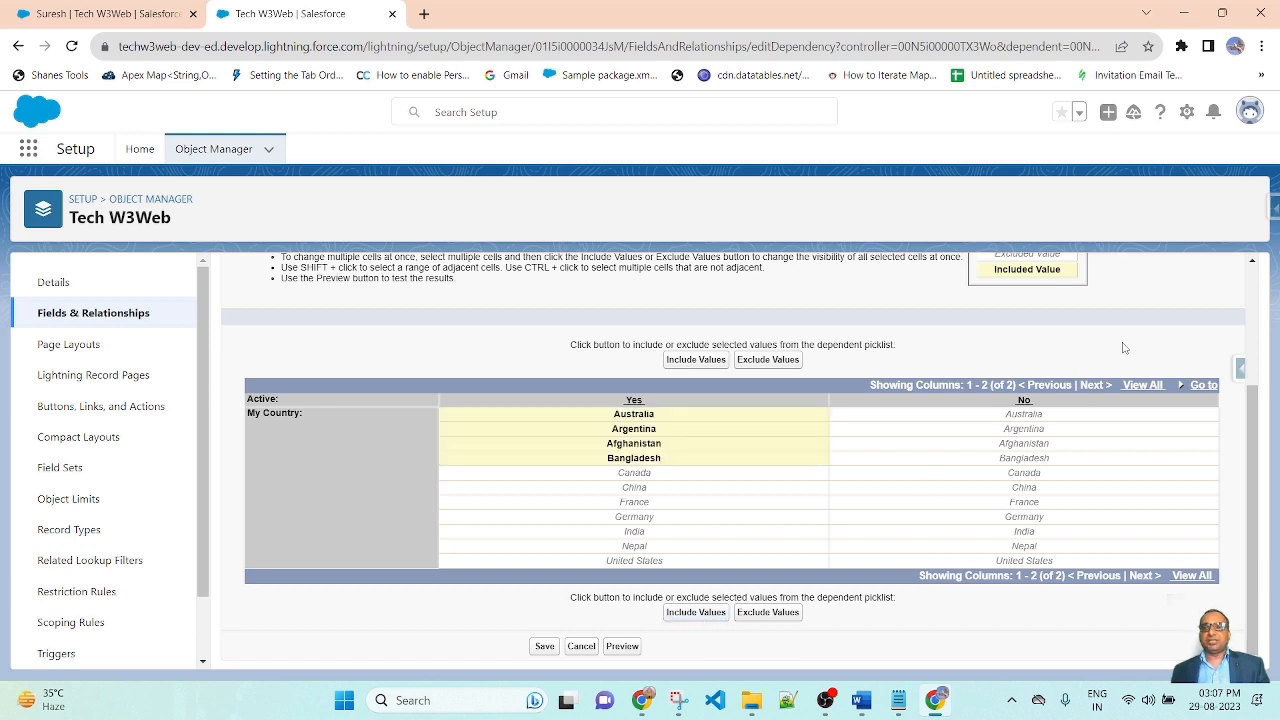
Step: Include Germany, India, Nepal and United States for the Active value No in the dependency matrix
scroll(1023, 440, up, 2)
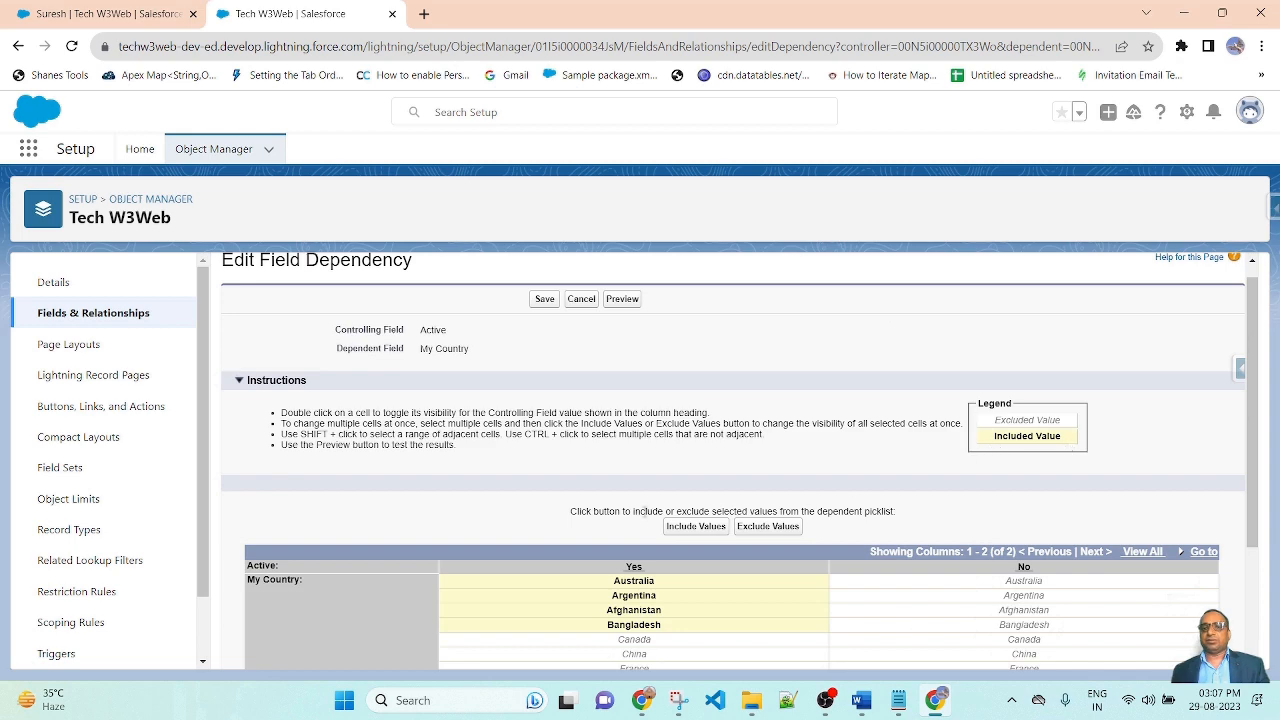
scroll(1047, 472, down, 1)
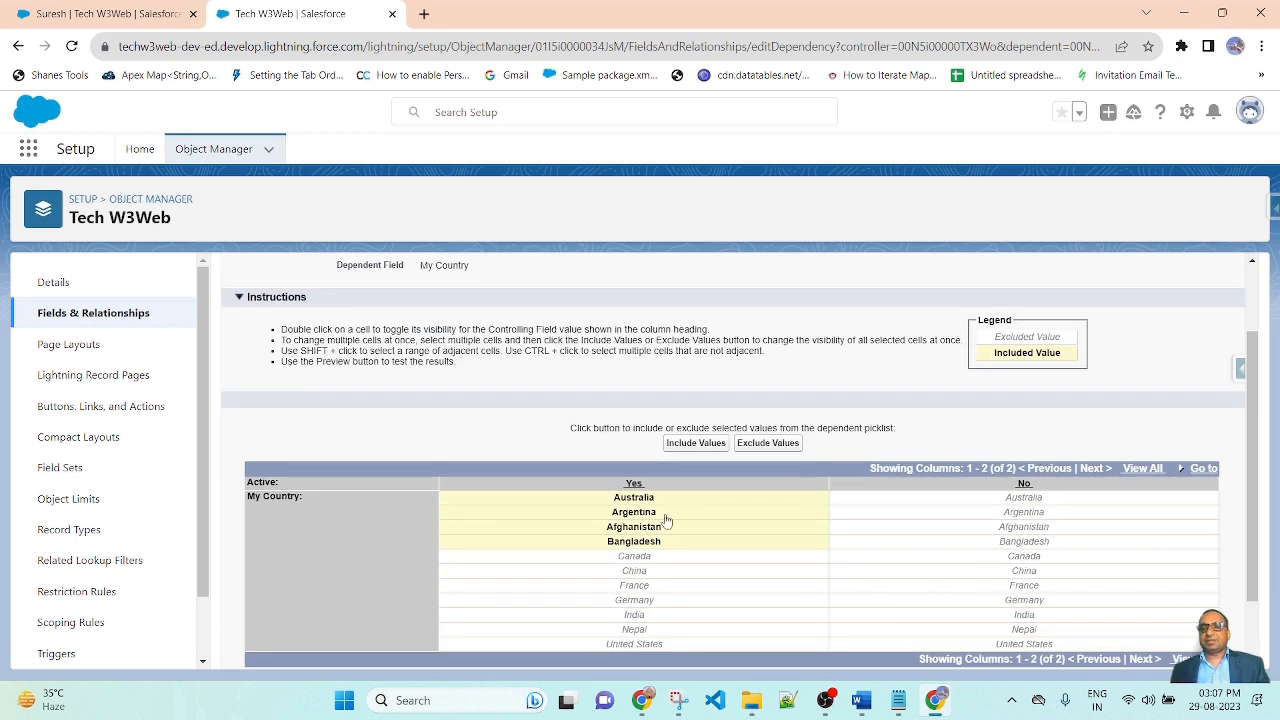
scroll(665, 522, down, 1)
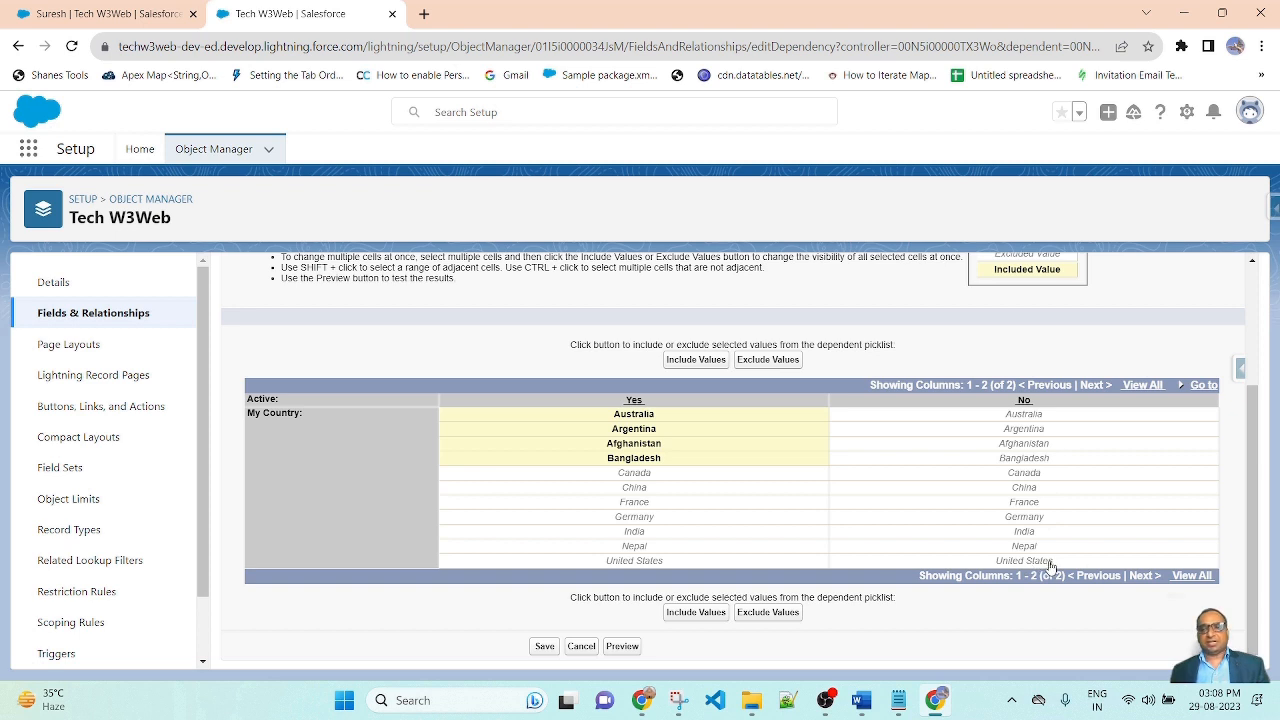
drag(1050, 566, 1044, 520)
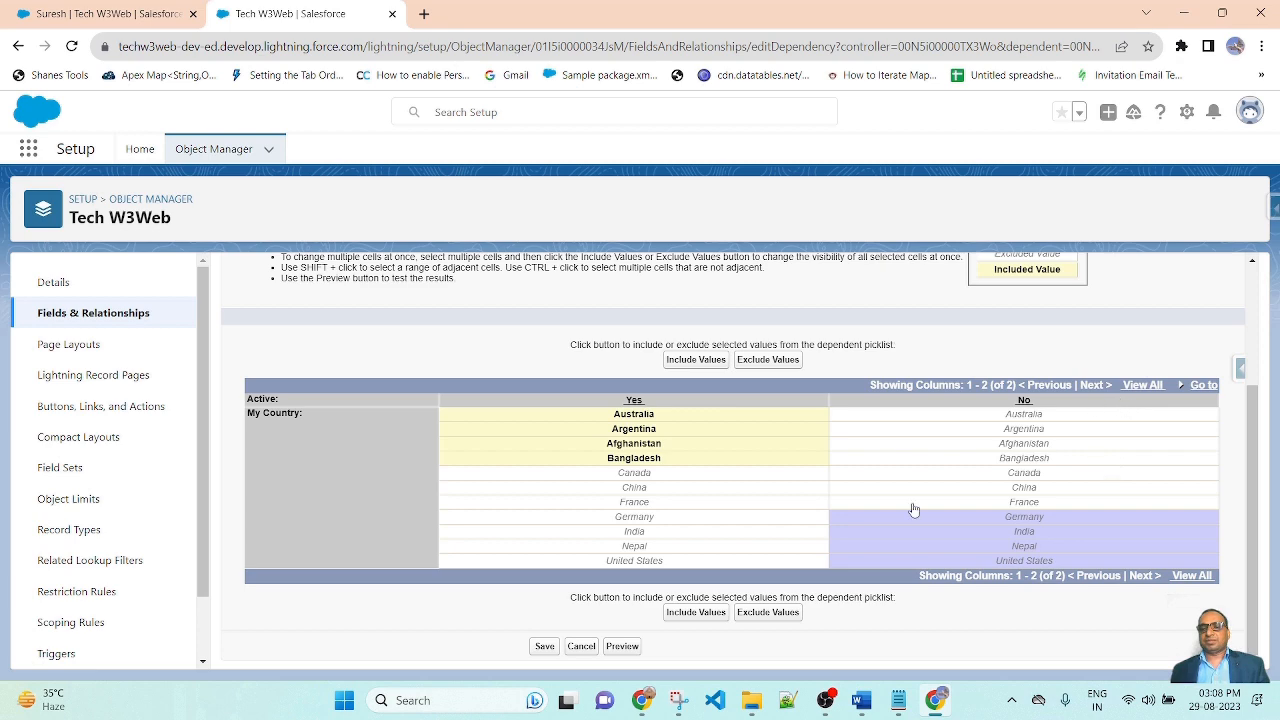
click(696, 613)
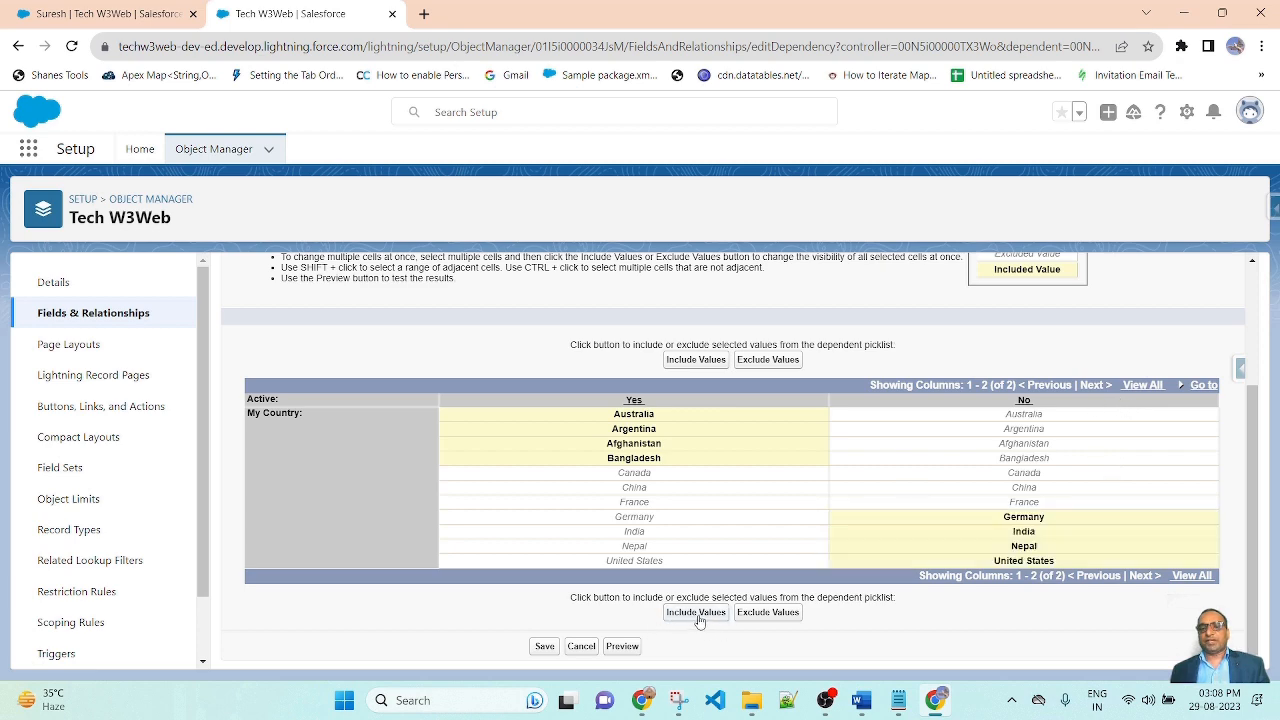
Step: Review the included My Country values under Yes and No against the legend and save the field dependency
scroll(1117, 517, up, 2)
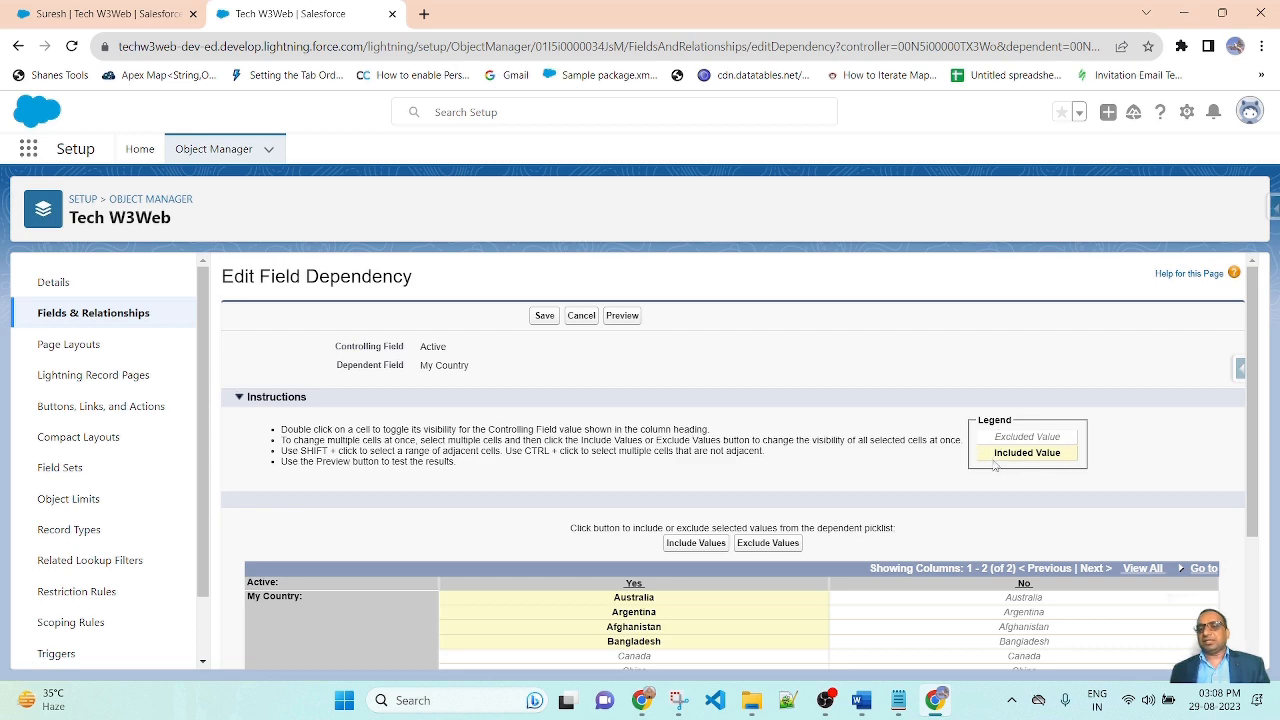
scroll(1100, 465, down, 2)
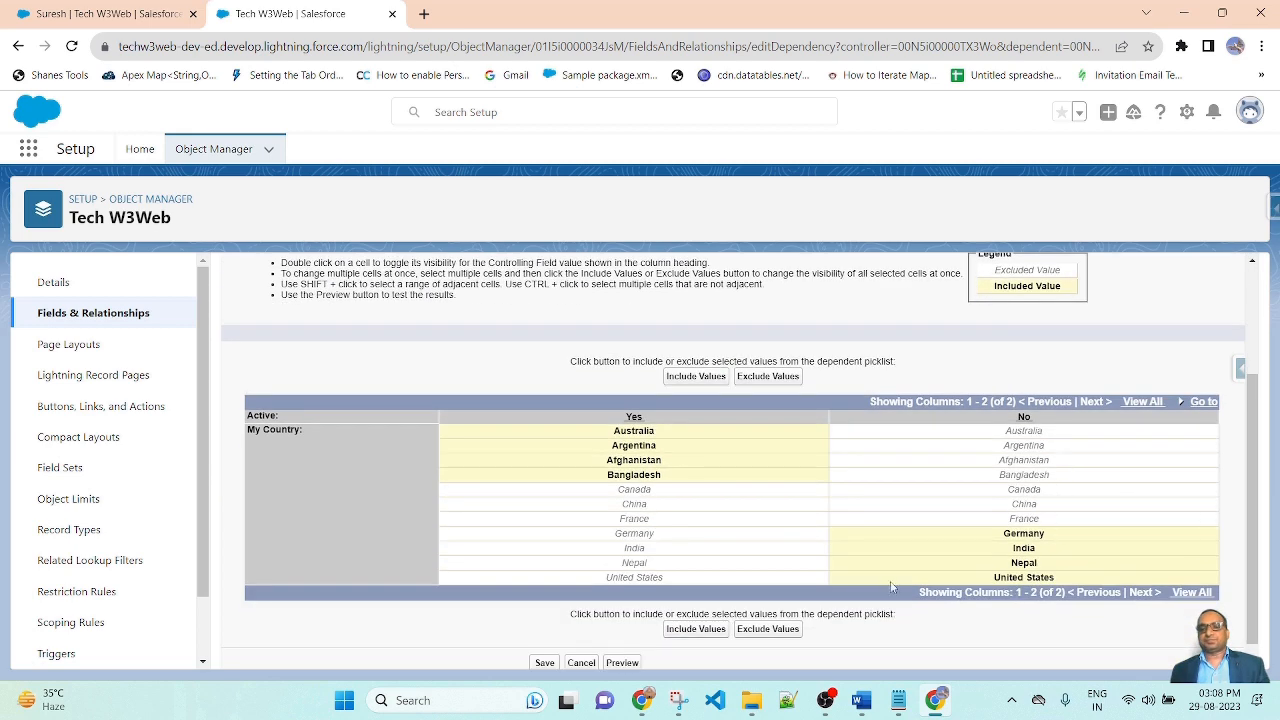
scroll(985, 480, up, 2)
scroll(911, 512, down, 2)
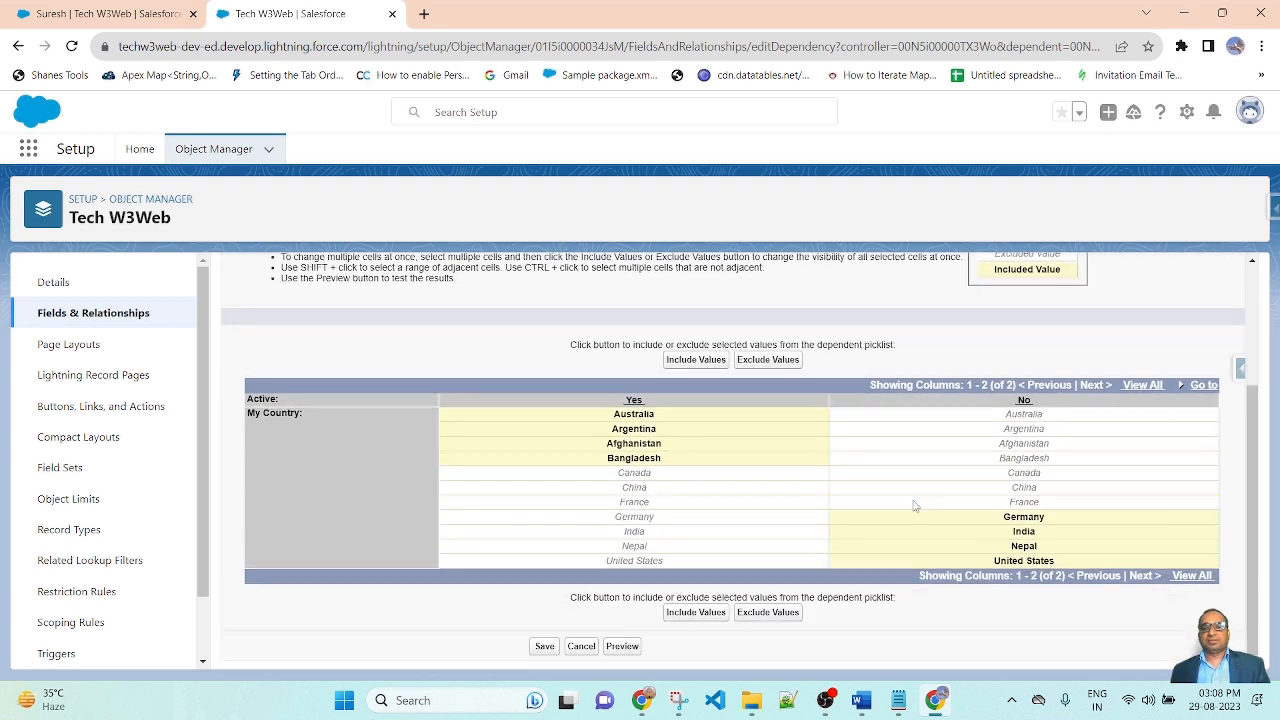
click(544, 647)
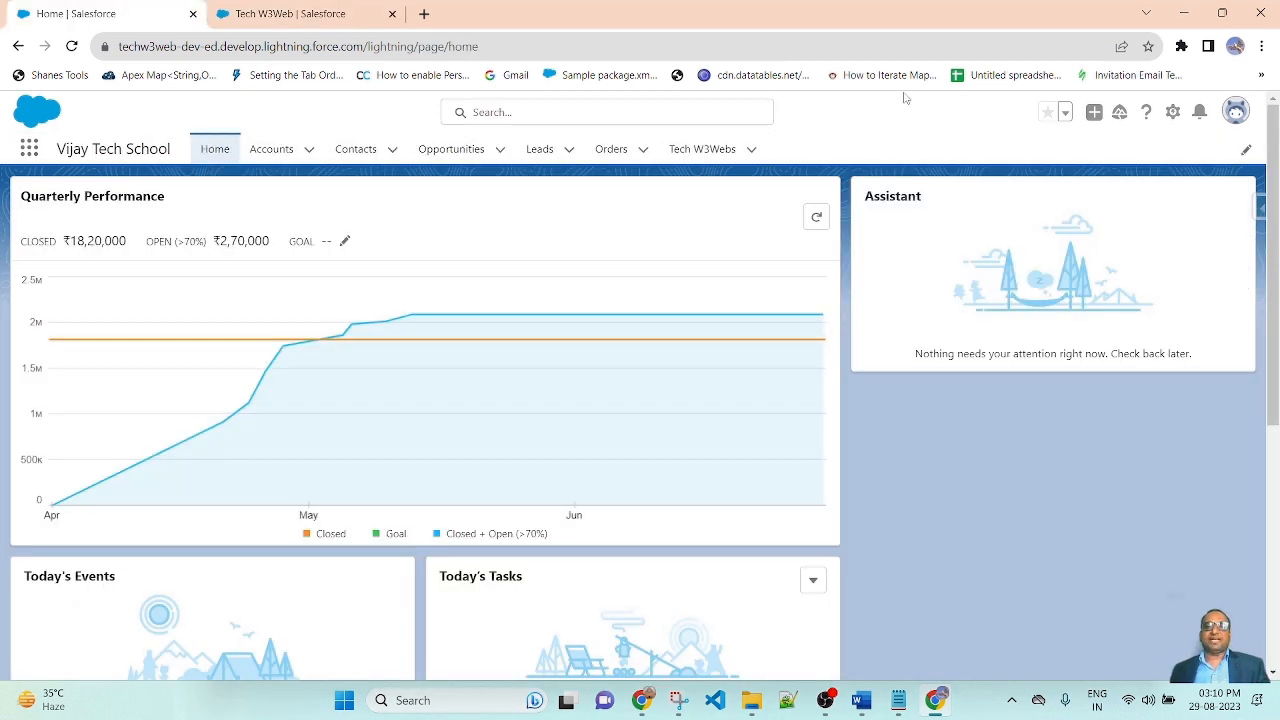
Step: Start a new Tech W3Web record and try to open the My Country picklist with Active set to None
click(713, 156)
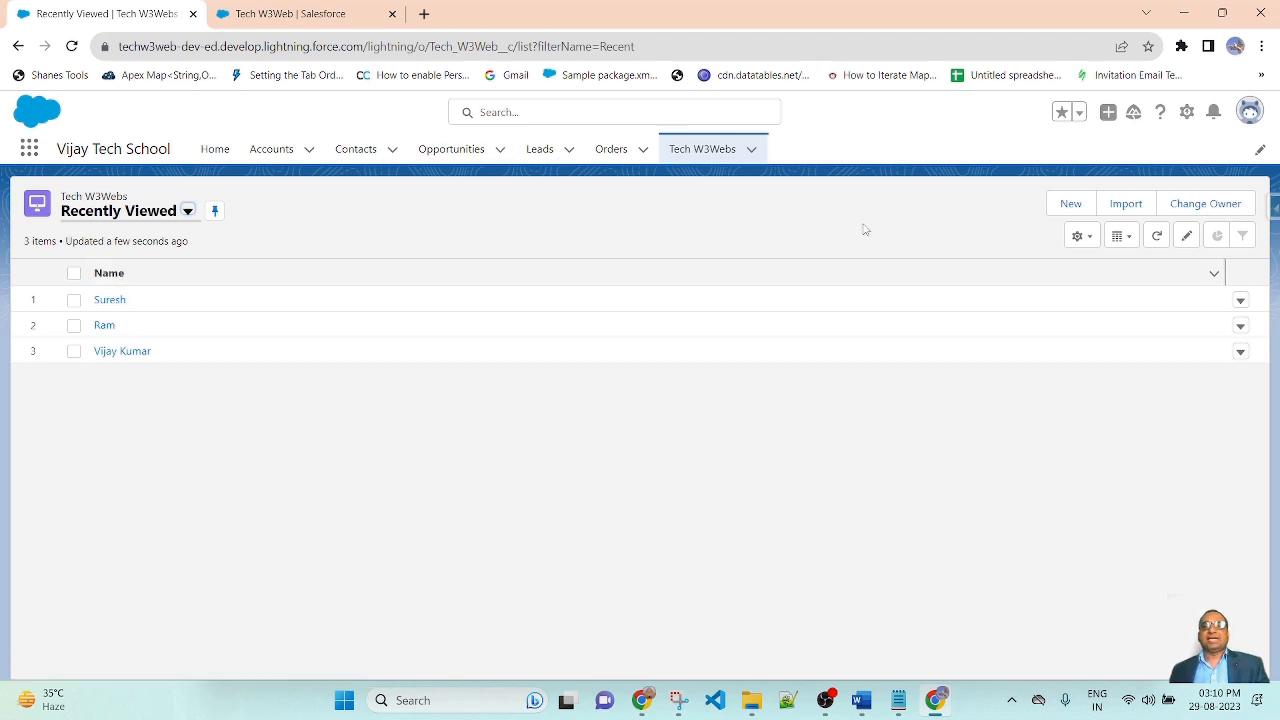
click(1070, 204)
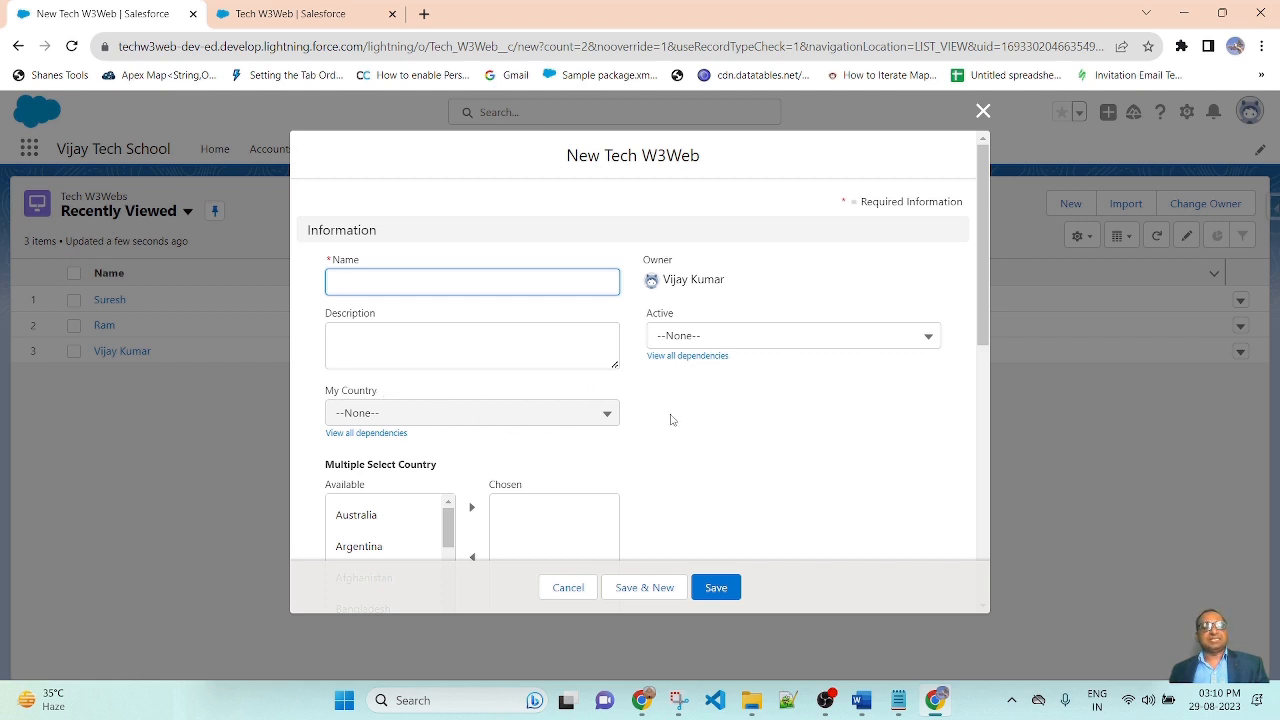
click(437, 413)
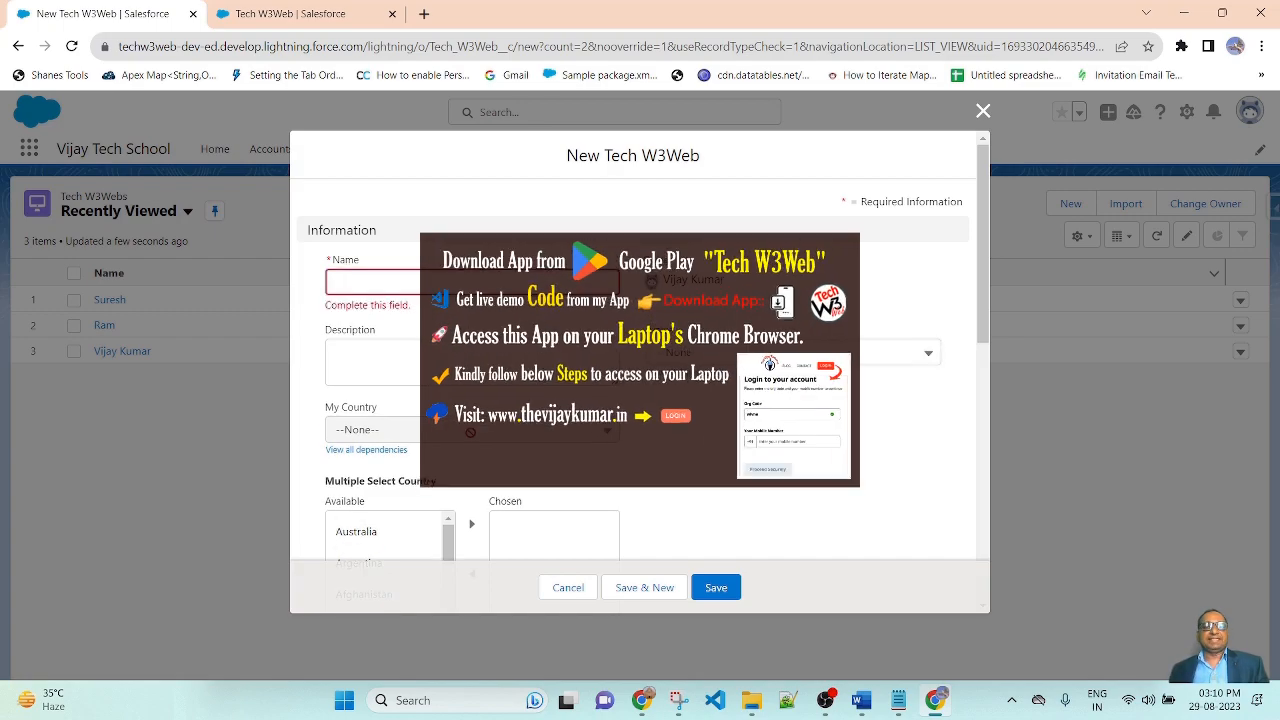